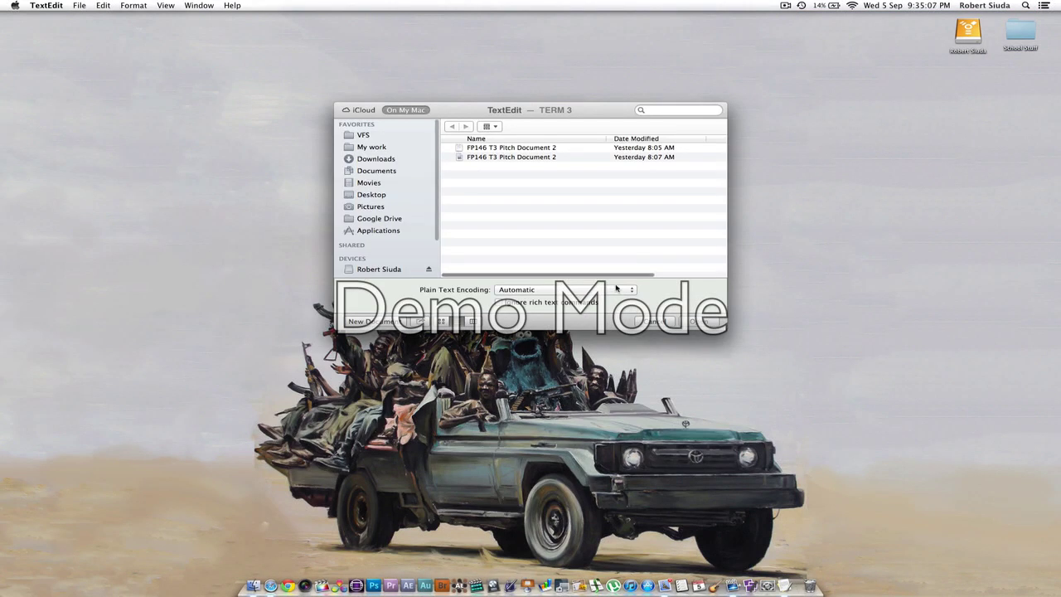
Create a blank Untitled TextEdit document with Cmd+N and begin typing 'HW'.
{"action": "key", "text": "super+n"}
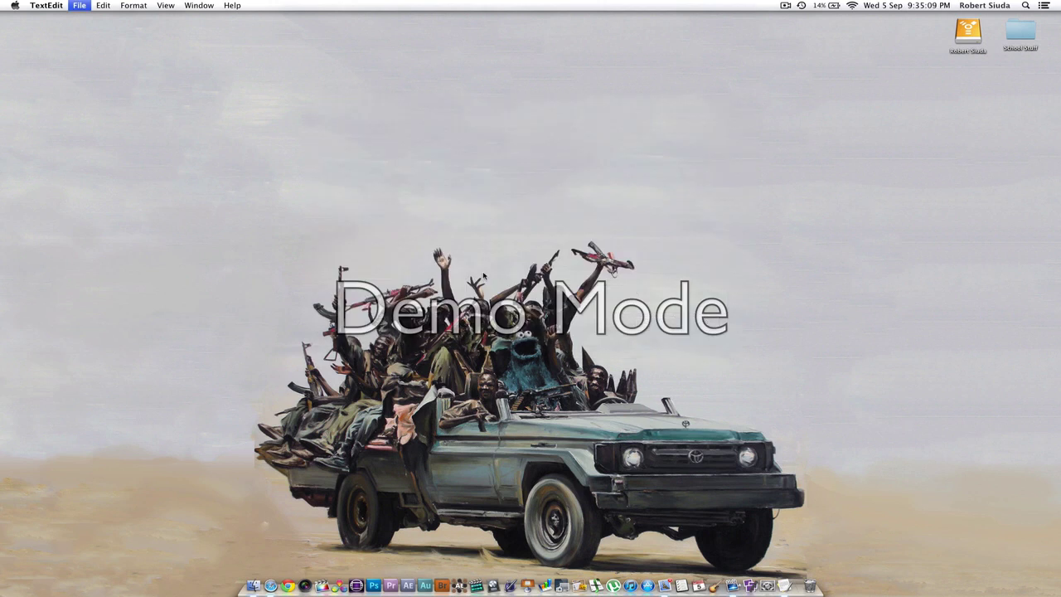
{"action": "type", "text": "HW"}
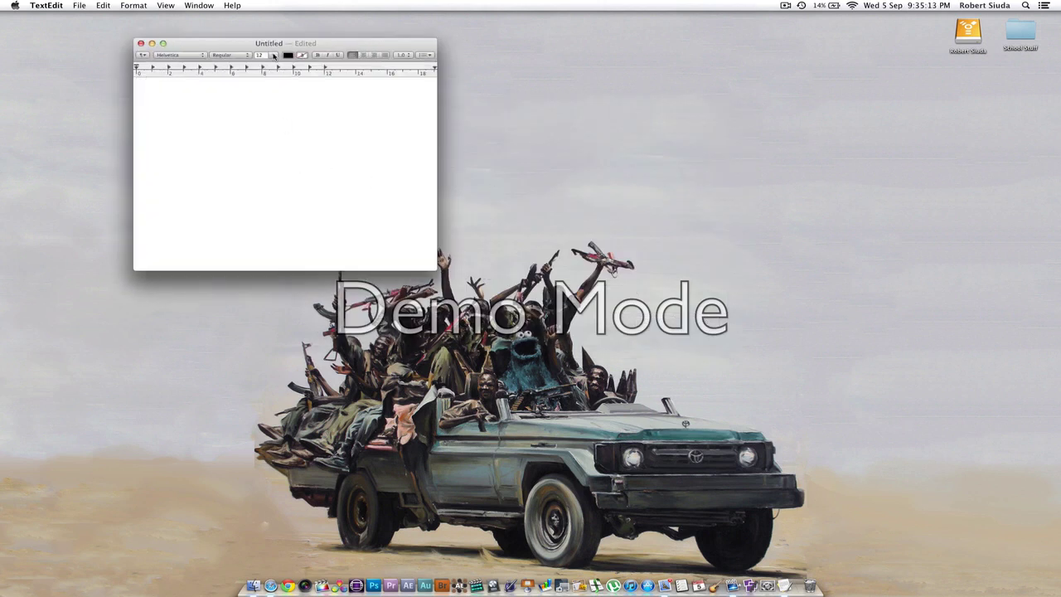
At 24 point, type 'HOW TO SYNCE AUDIO WITH VIDEO! IN AVID!' and move the window toward centre.
{"action": "left_click", "coordinate": [274, 56]}
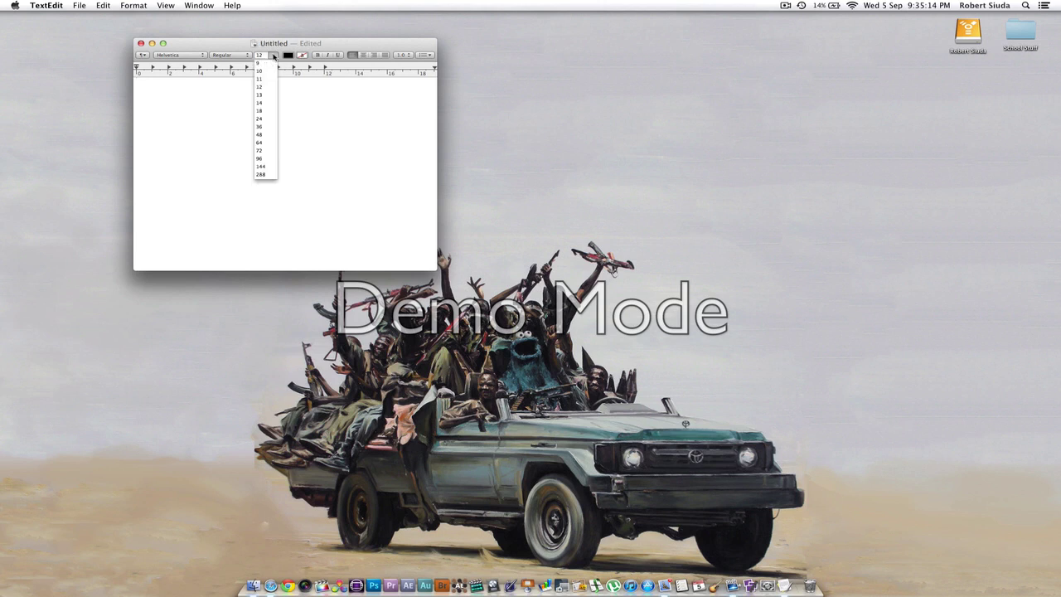
{"action": "left_click", "coordinate": [261, 120]}
{"action": "type", "text": "HOW TO SYNCE AUDIO WITH VIDEO! IN AVID!"}
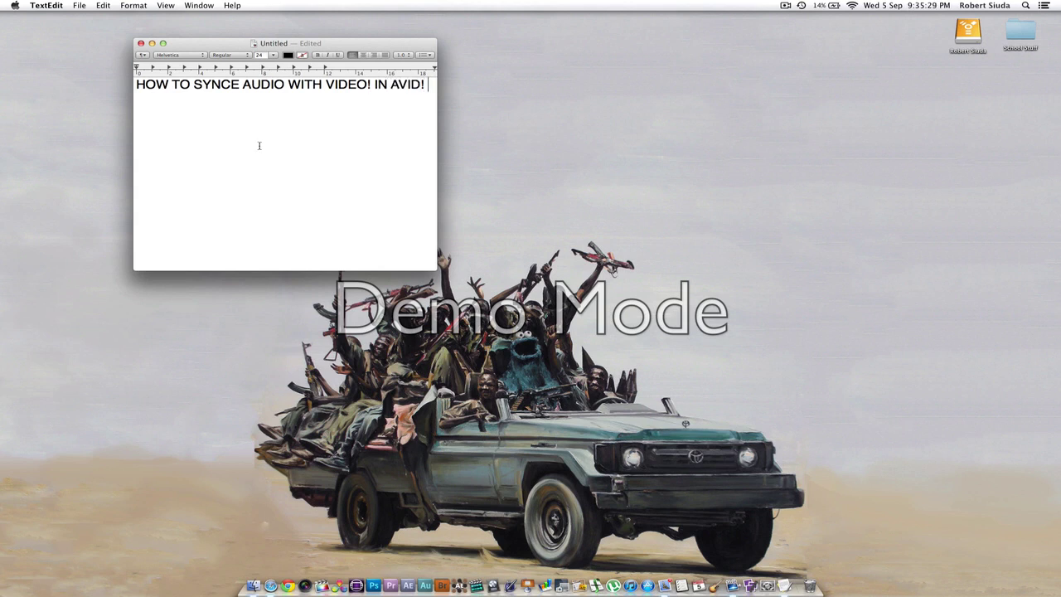
{"action": "left_click_drag", "start_coordinate": [305, 46], "coordinate": [520, 100]}
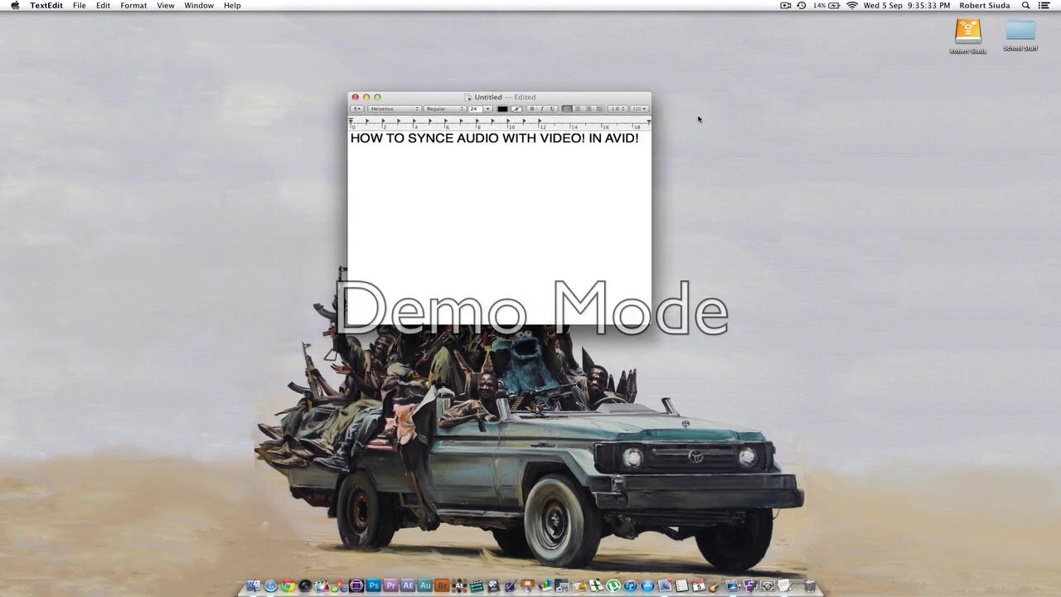
Close the title document and discard it with Delete instead of saving.
{"action": "left_click", "coordinate": [354, 97]}
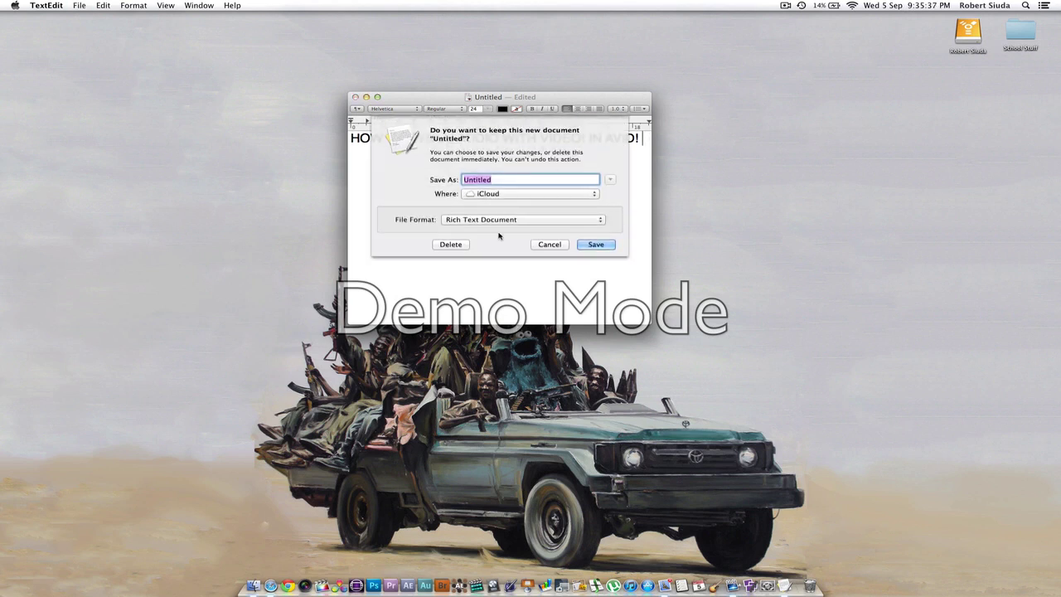
{"action": "left_click", "coordinate": [456, 247]}
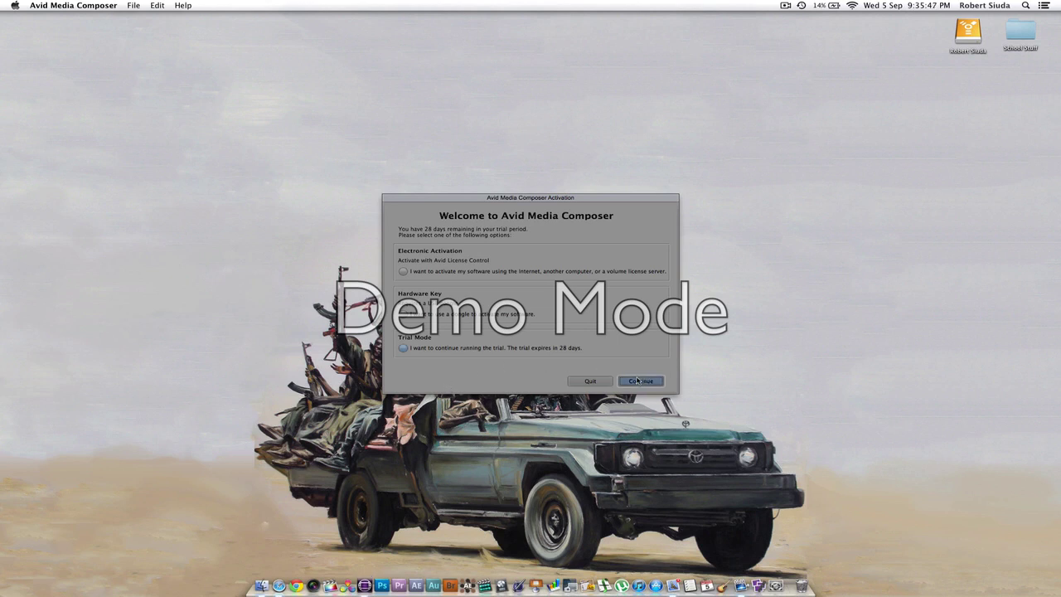
Continue in Trial Mode and quit the X-Form authorization prompt.
{"action": "left_click", "coordinate": [639, 380]}
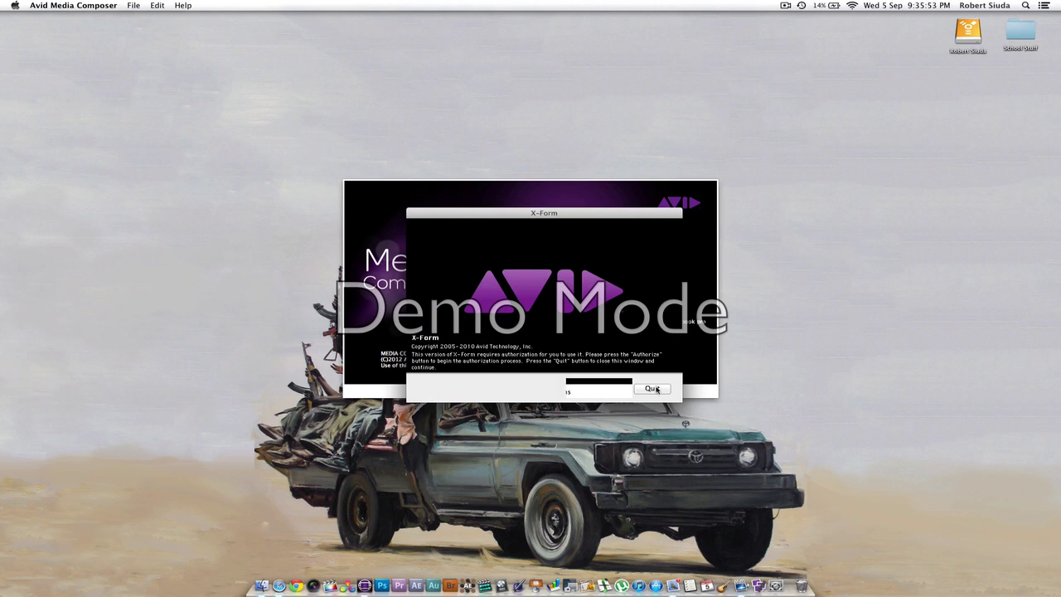
{"action": "left_click", "coordinate": [655, 388]}
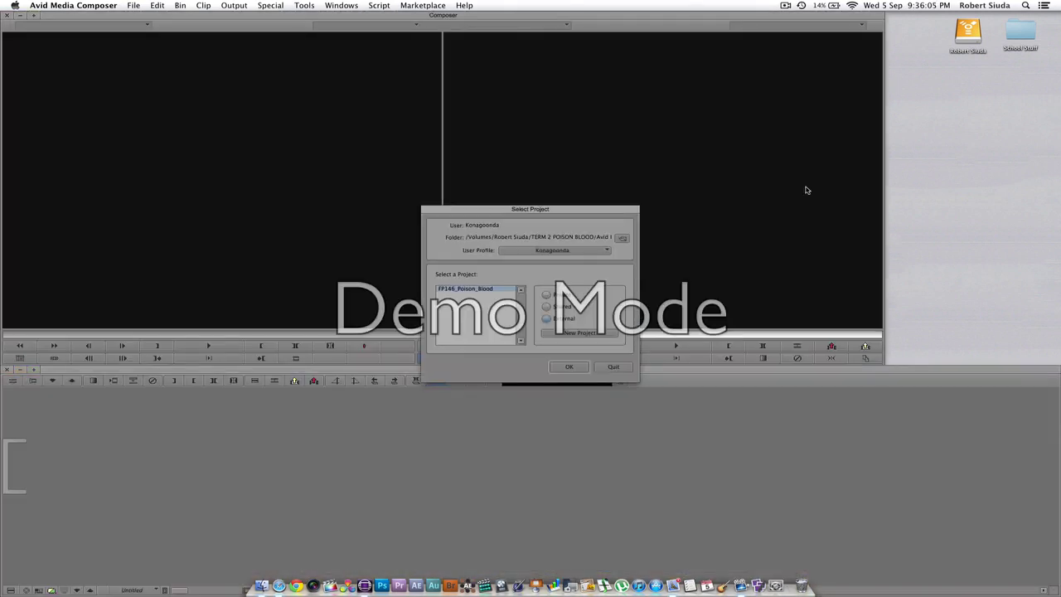
Open the FP146_Poison_Blood project and lengthen its window to list every bin.
{"action": "double_click", "coordinate": [478, 288]}
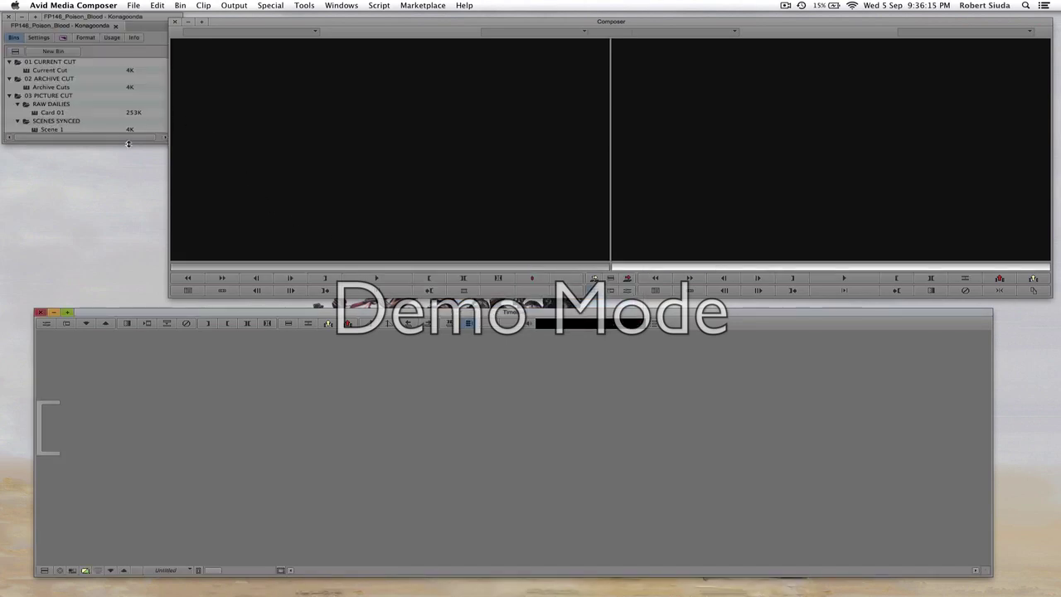
{"action": "left_click_drag", "start_coordinate": [128, 141], "coordinate": [128, 245]}
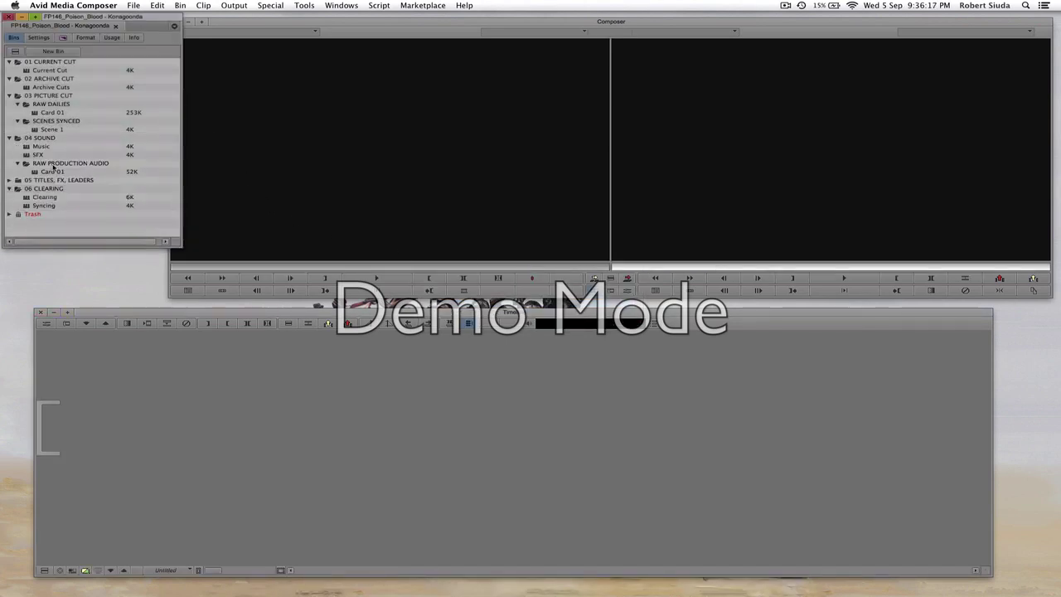
Open the Card 01 video bin, load C0012.new.01 and play its slate.
{"action": "double_click", "coordinate": [35, 113]}
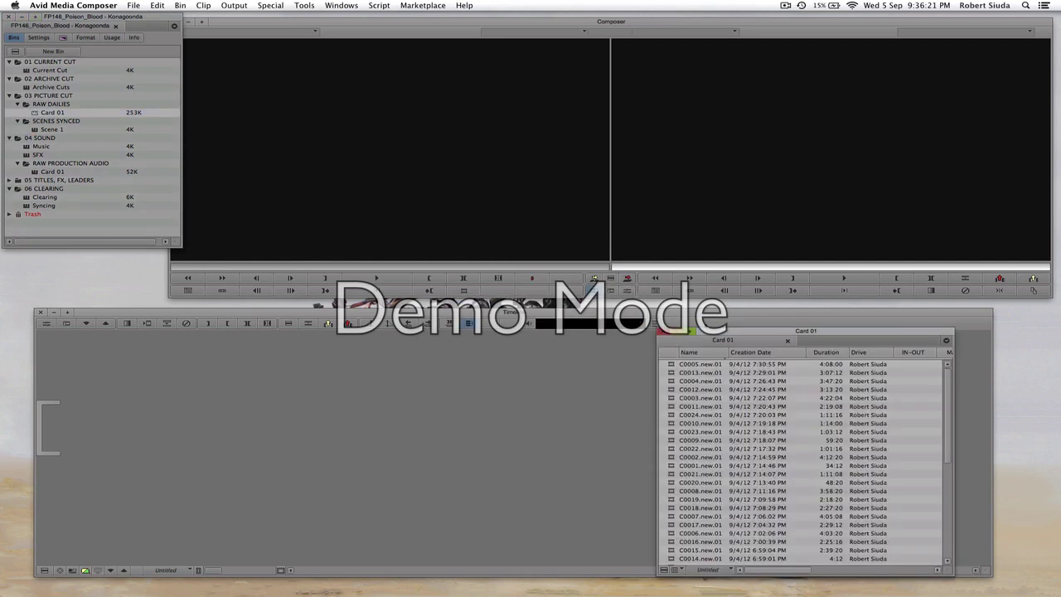
{"action": "double_click", "coordinate": [668, 390]}
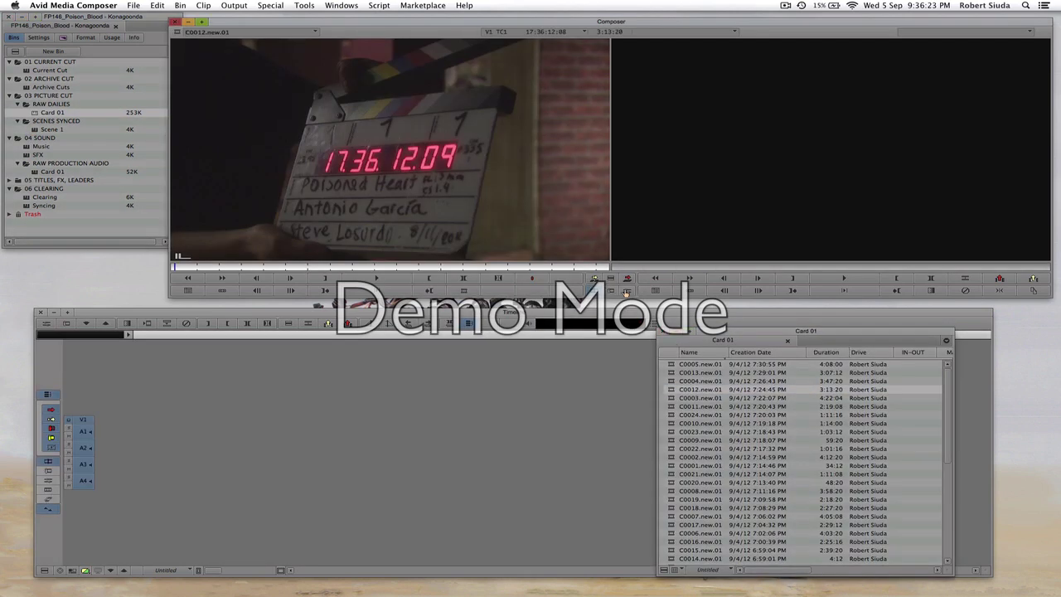
{"action": "left_click", "coordinate": [384, 281]}
{"action": "left_click", "coordinate": [384, 281]}
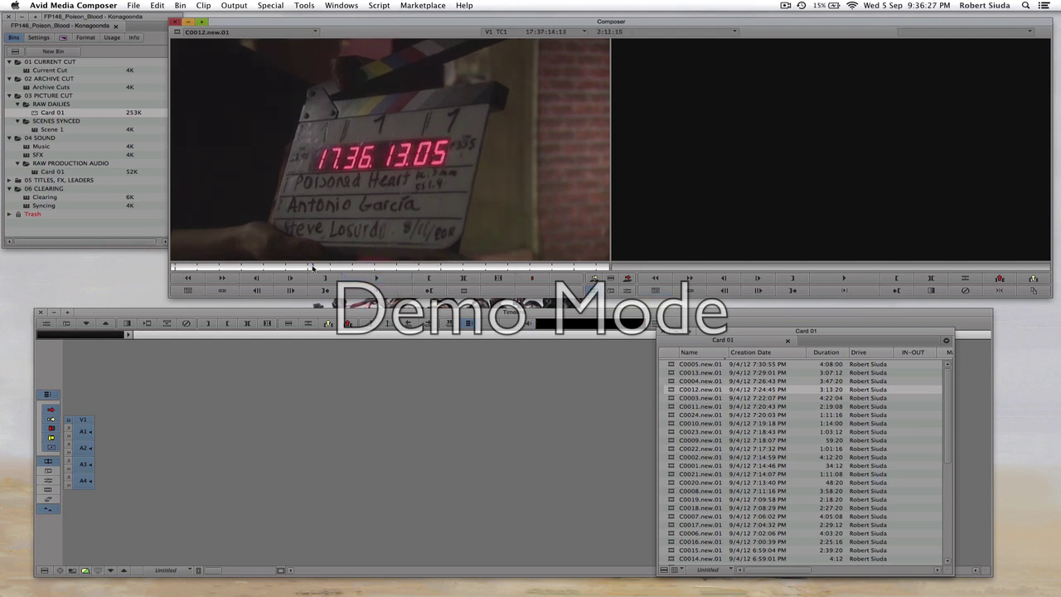
Play C0012.new.01 from the scene after the slate, then move the bin aside.
{"action": "left_click", "coordinate": [314, 266]}
{"action": "left_click", "coordinate": [380, 281]}
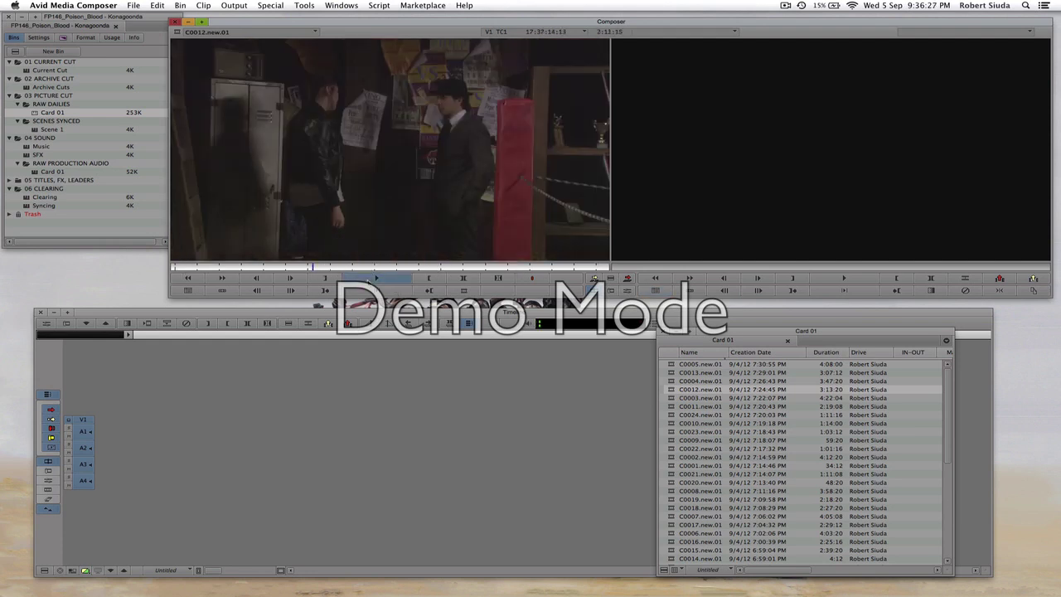
{"action": "left_click", "coordinate": [380, 282]}
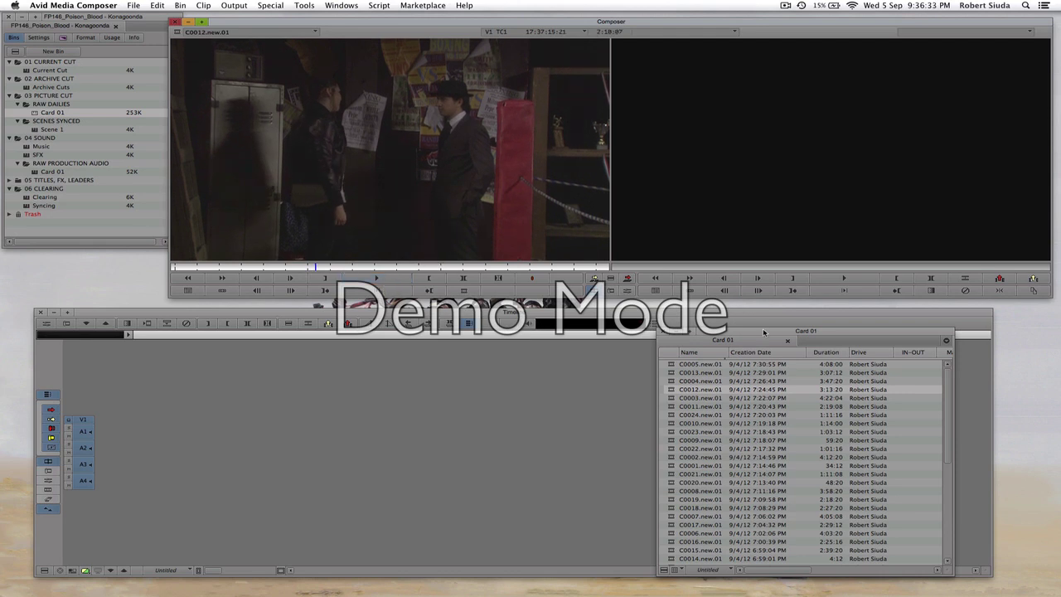
{"action": "left_click_drag", "start_coordinate": [763, 331], "coordinate": [757, 145]}
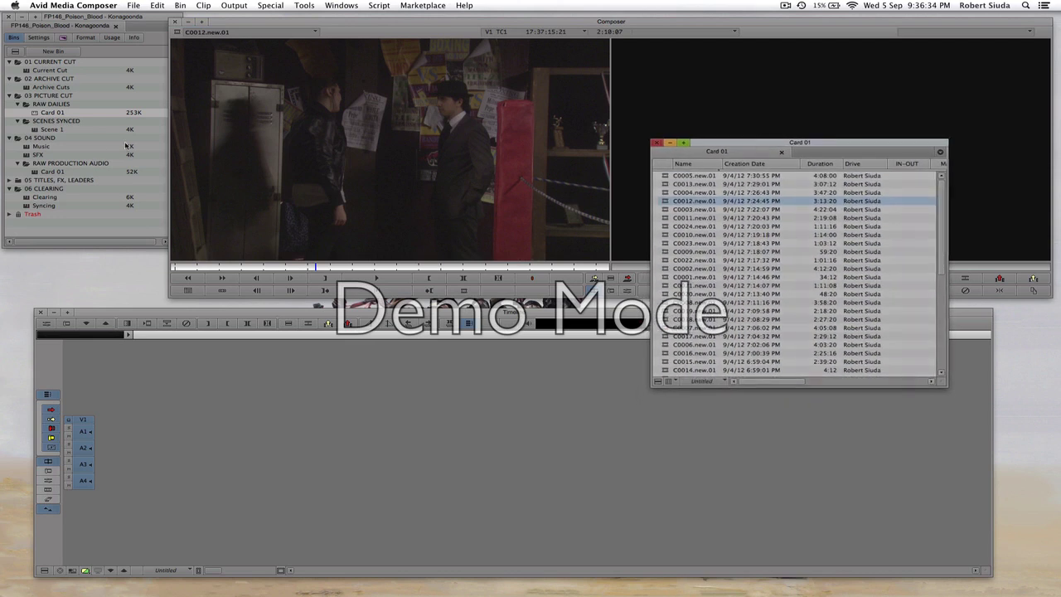
Open the production-audio Card 01 bin and arrange it beside the video Card 01 bin.
{"action": "double_click", "coordinate": [34, 173]}
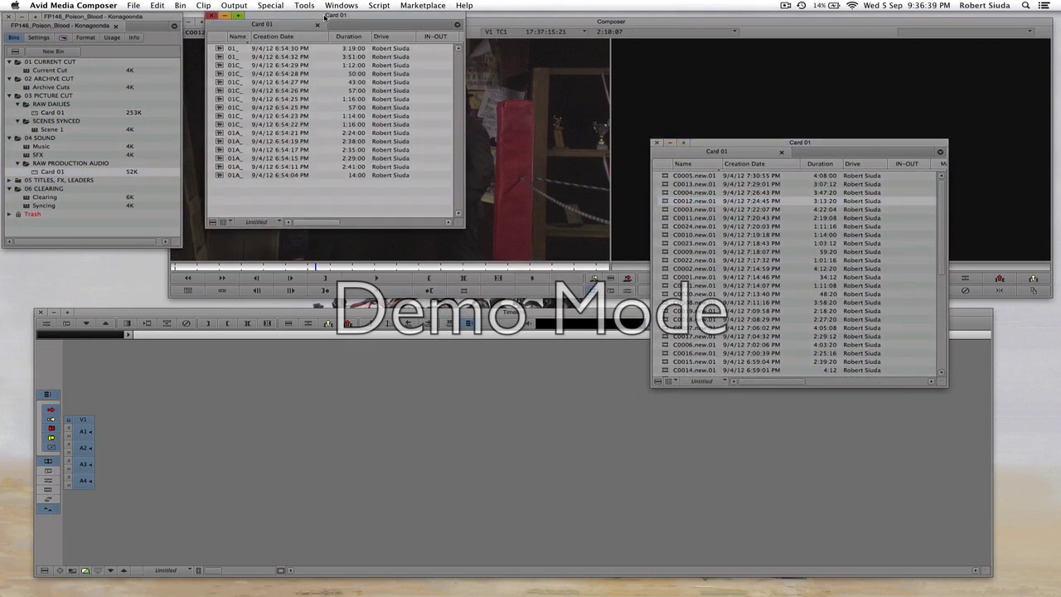
{"action": "left_click_drag", "start_coordinate": [333, 20], "coordinate": [442, 61]}
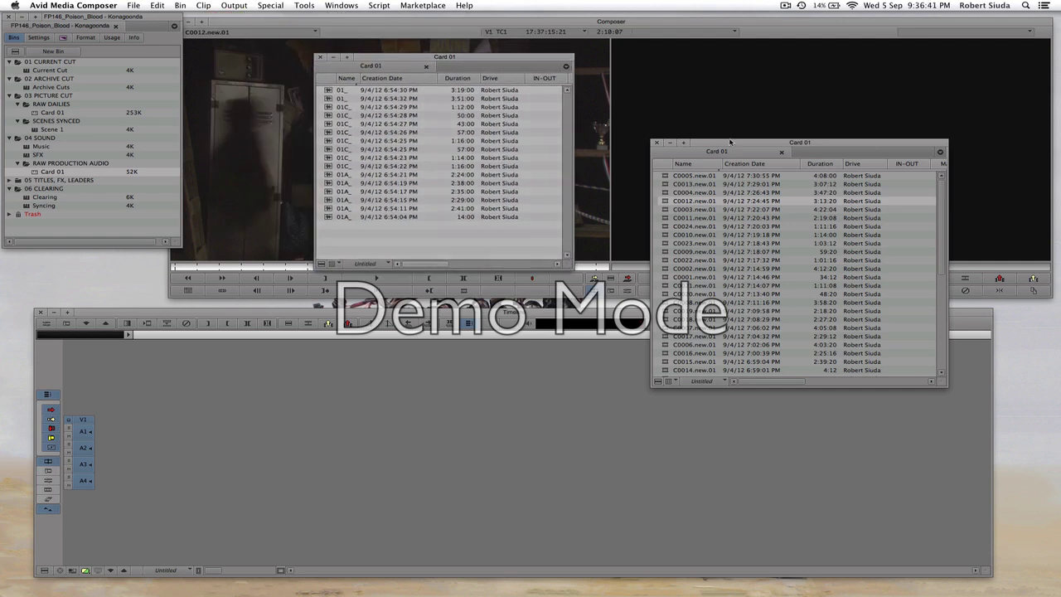
{"action": "left_click", "coordinate": [726, 137]}
{"action": "left_click_drag", "start_coordinate": [727, 138], "coordinate": [702, 66]}
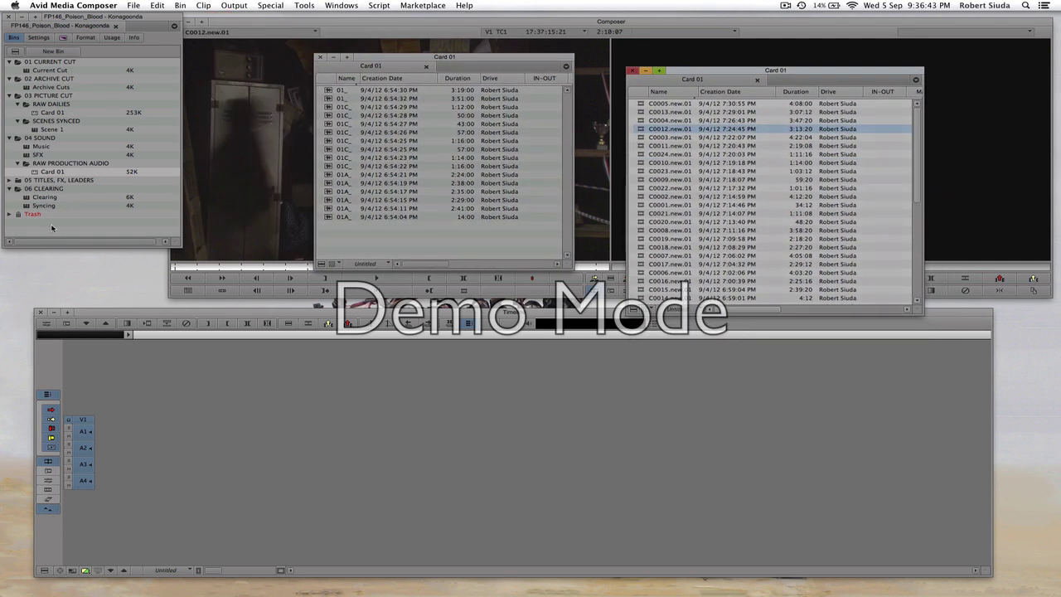
Open the Clearing bin, move it lower and enlarge its window.
{"action": "double_click", "coordinate": [27, 201]}
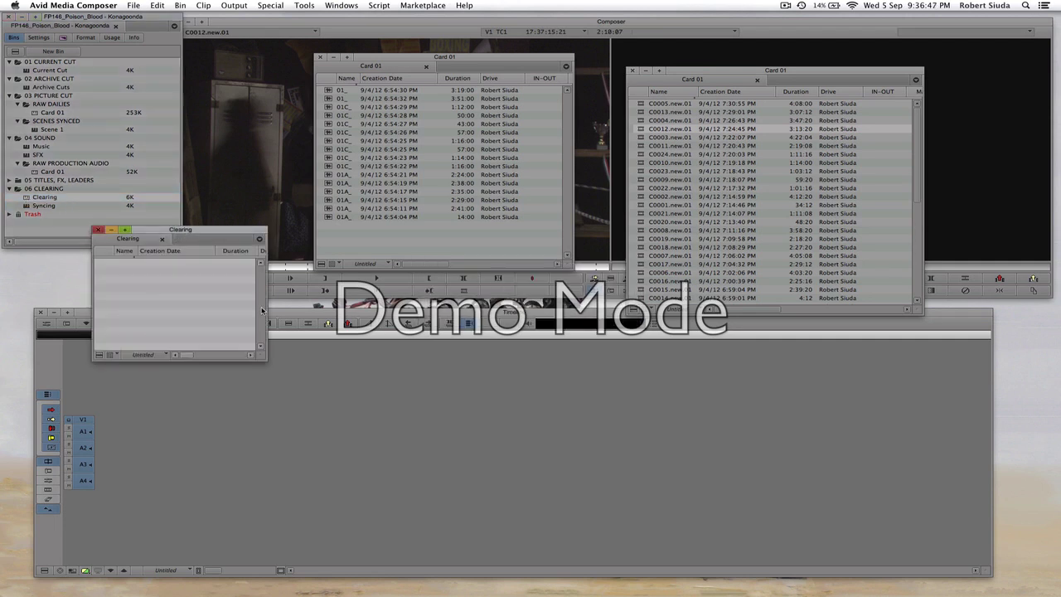
{"action": "left_click_drag", "start_coordinate": [207, 231], "coordinate": [315, 328]}
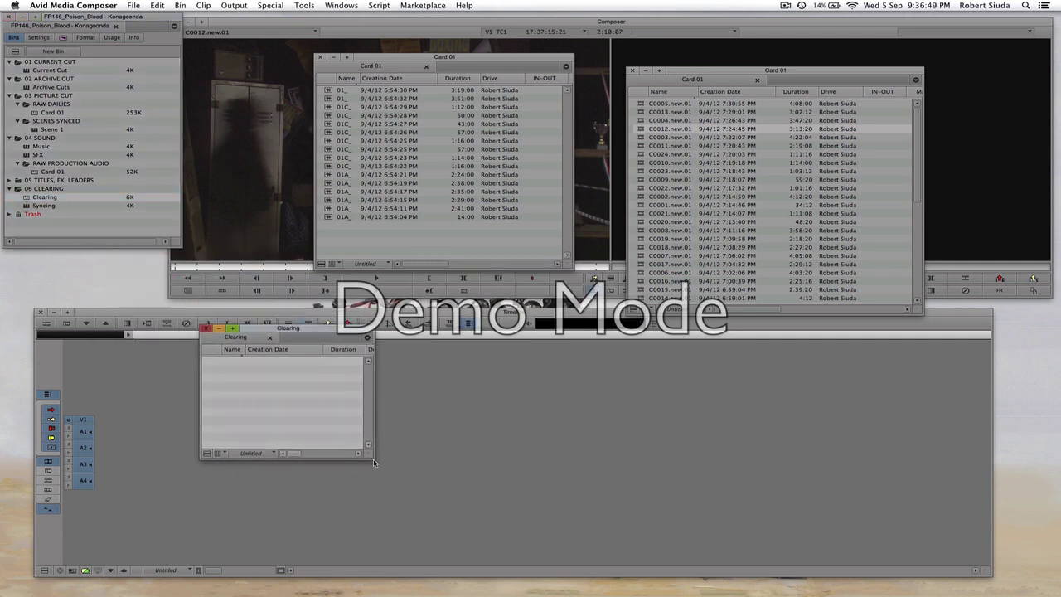
{"action": "left_click_drag", "start_coordinate": [369, 454], "coordinate": [775, 562]}
Select every clip in the audio Card 01 bin and duplicate them.
{"action": "left_click", "coordinate": [340, 123]}
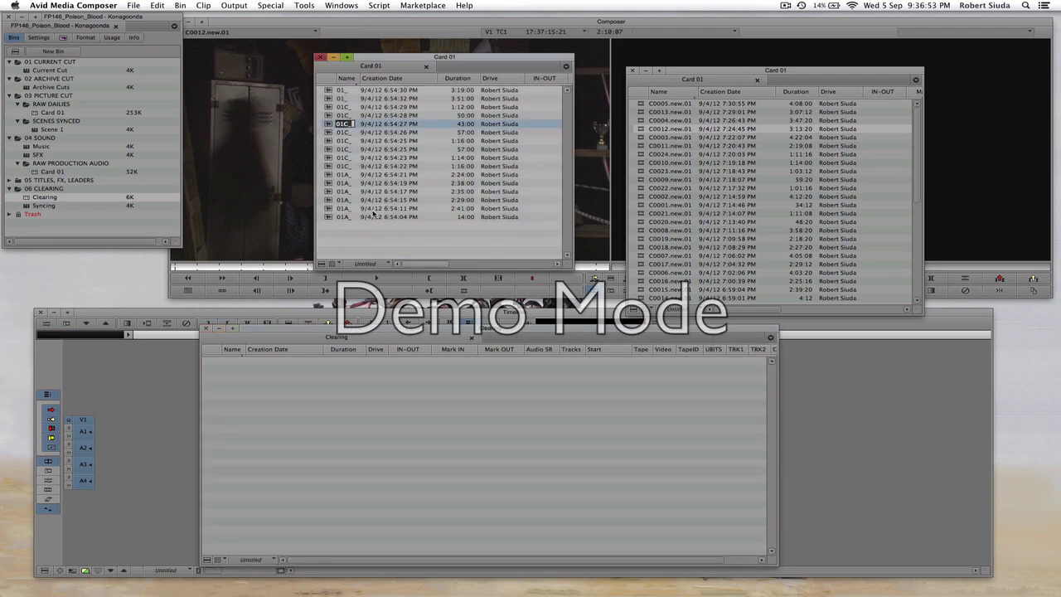
{"action": "left_click", "coordinate": [328, 217]}
{"action": "key", "text": "super+a"}
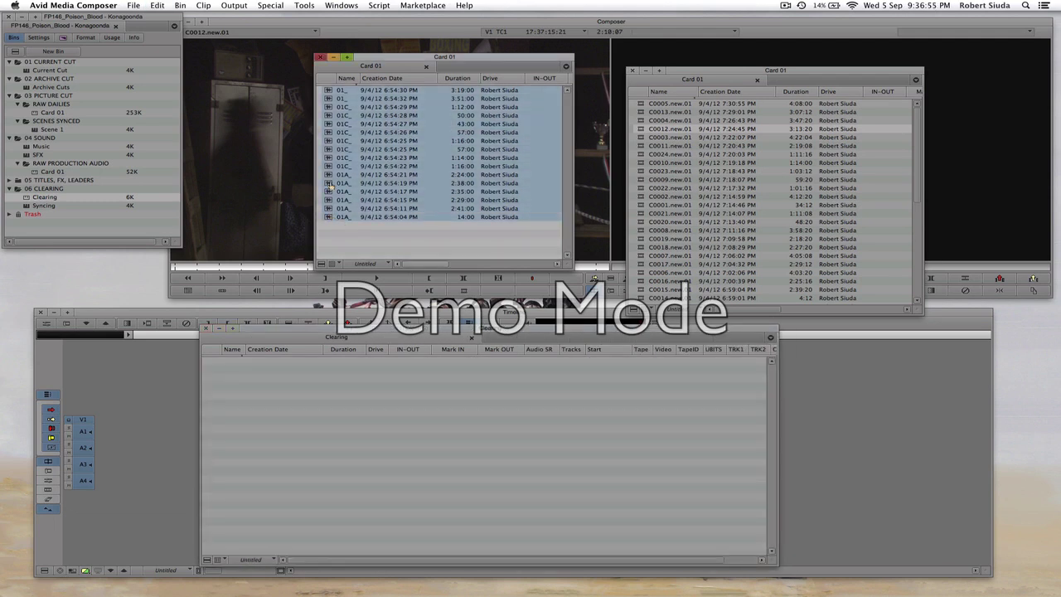
{"action": "right_click", "coordinate": [329, 154]}
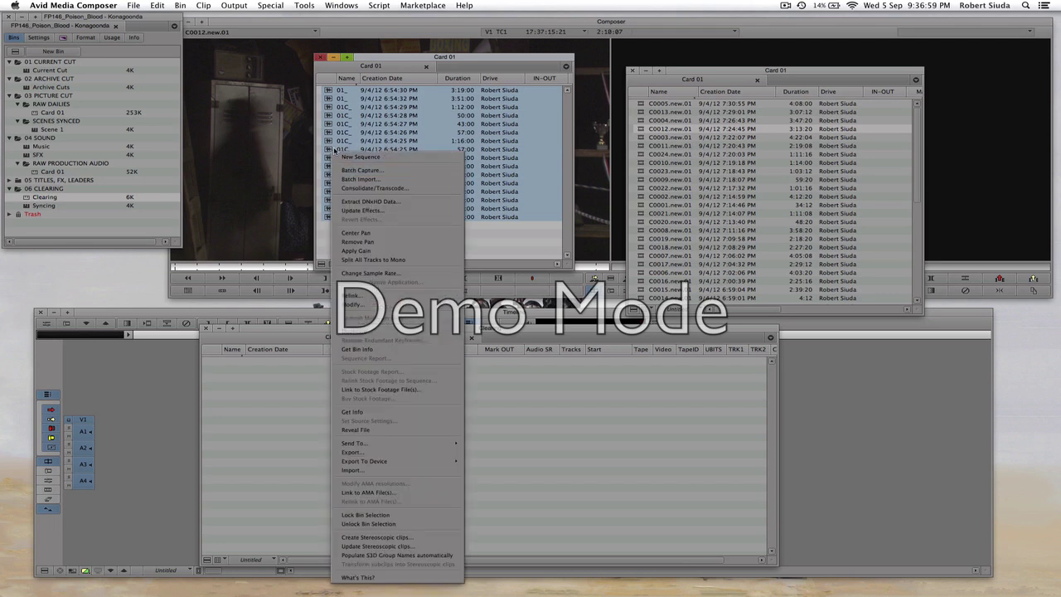
{"action": "left_click", "coordinate": [359, 334]}
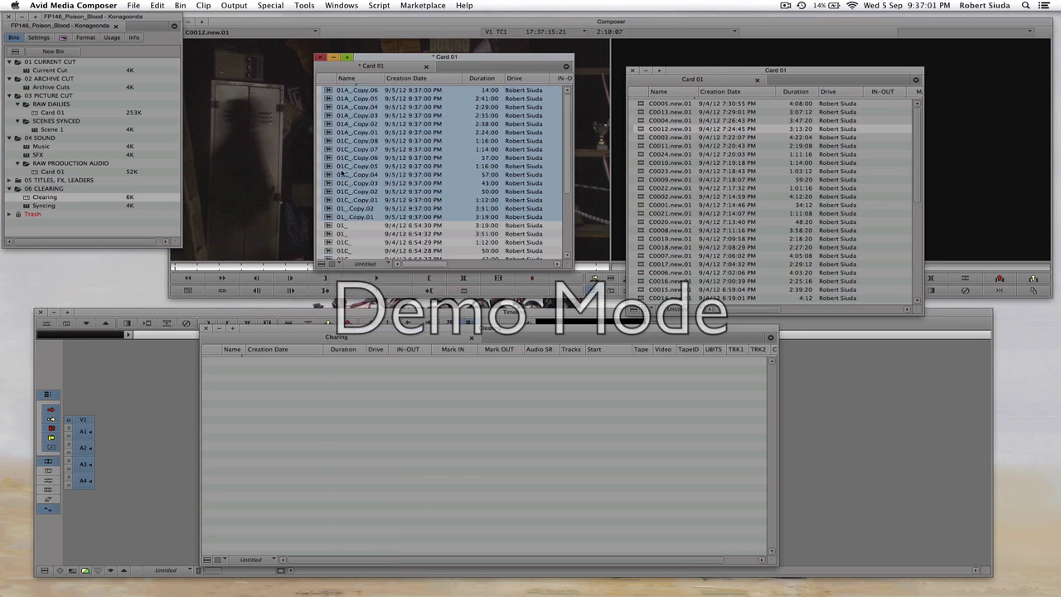
Drag the _Copy audio clips into the Clearing bin and deselect them.
{"action": "left_click_drag", "start_coordinate": [329, 172], "coordinate": [431, 407]}
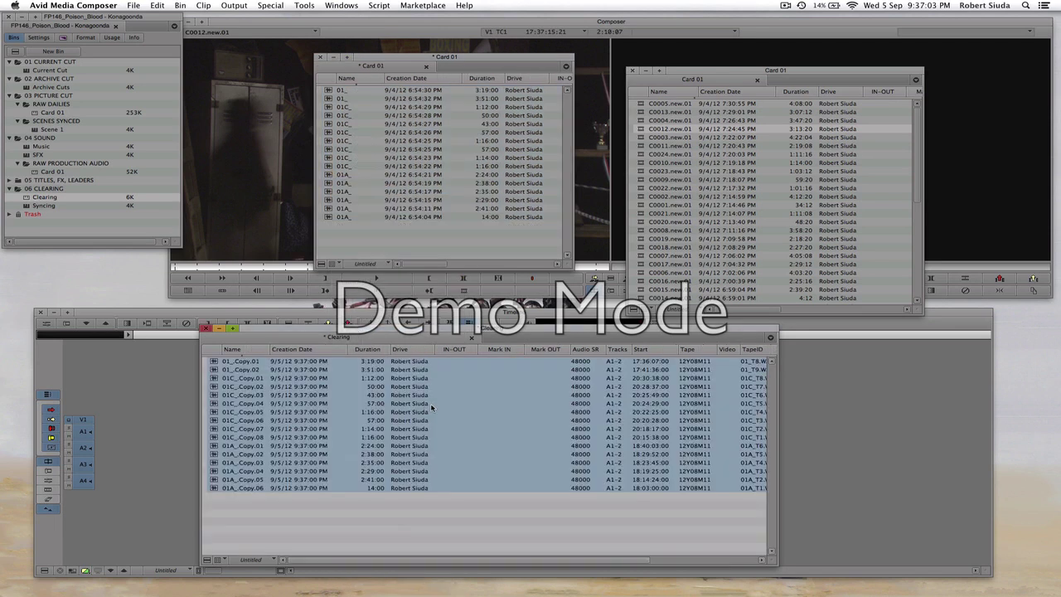
{"action": "left_click", "coordinate": [331, 521]}
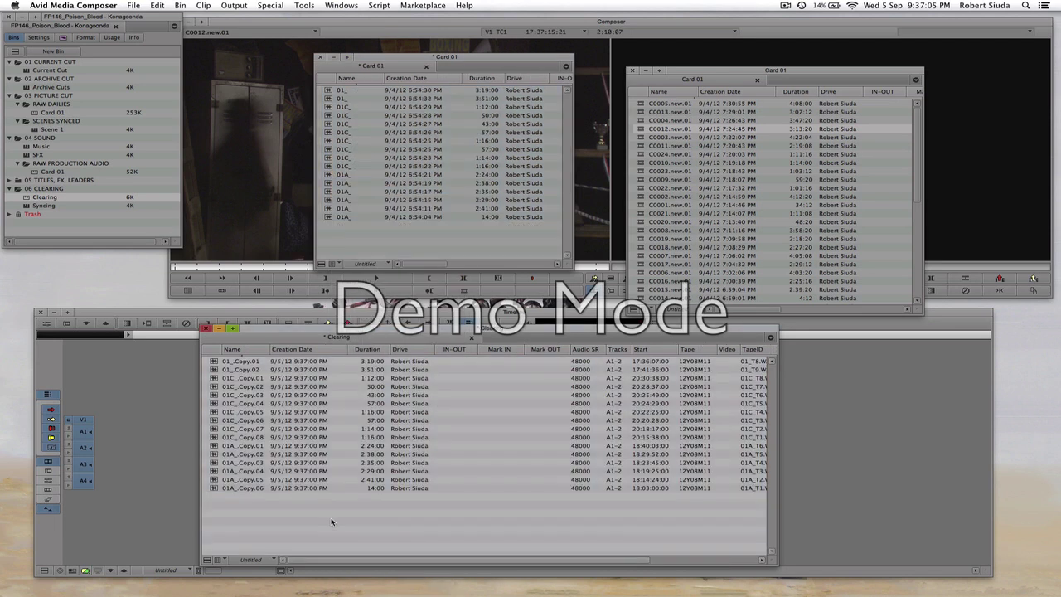
{"action": "left_click", "coordinate": [643, 110]}
{"action": "scroll", "coordinate": [651, 221], "scroll_direction": "down", "scroll_amount": 6}
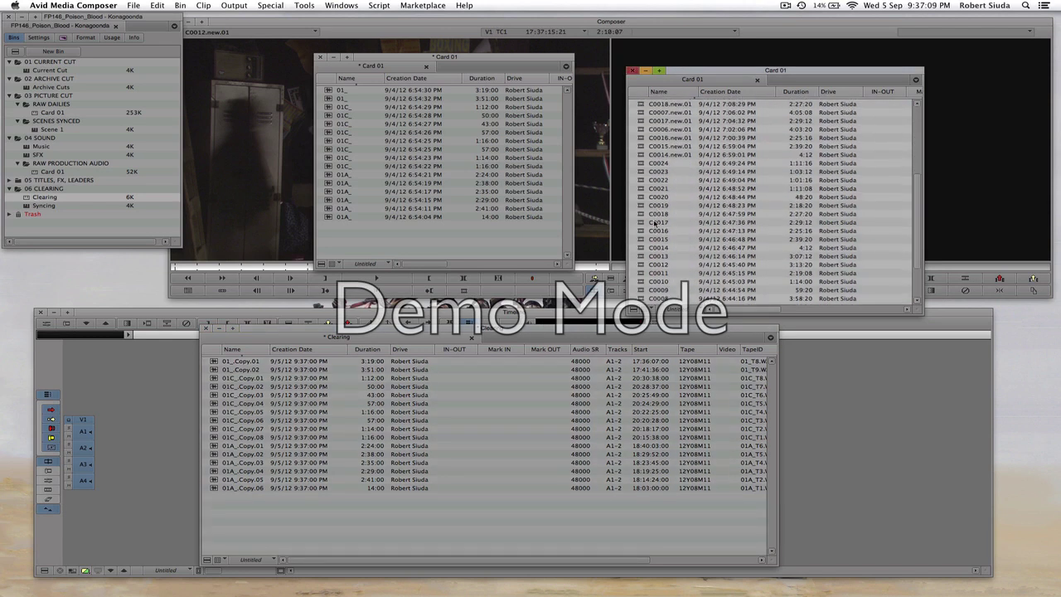
Select all .new.01 video clips in Card 01 and Duplicate them into Copy.01 versions.
{"action": "left_click", "coordinate": [657, 153], "text": "shift"}
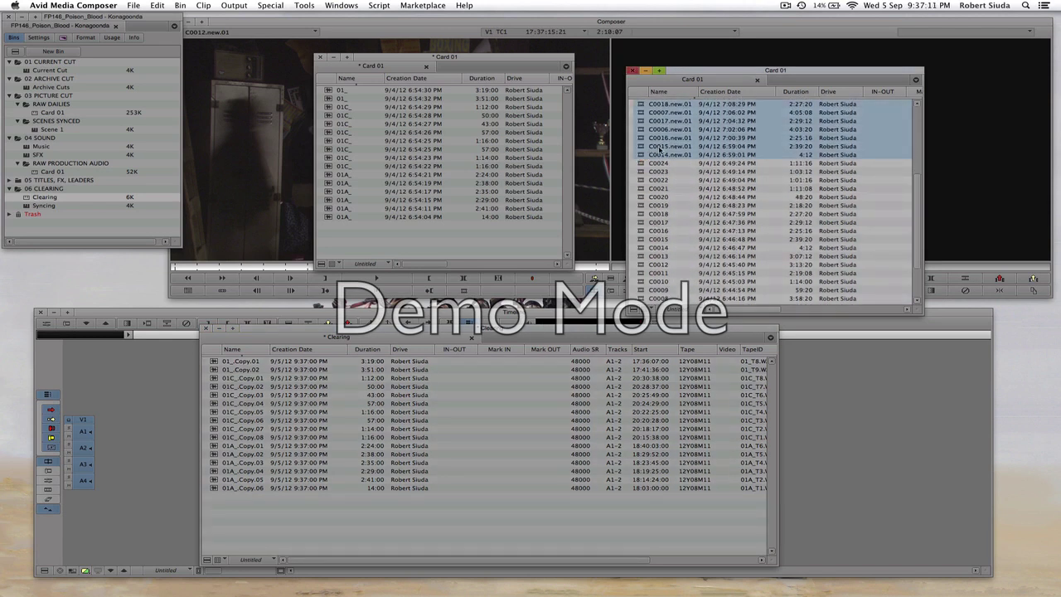
{"action": "scroll", "coordinate": [657, 149], "scroll_direction": "up", "scroll_amount": 6}
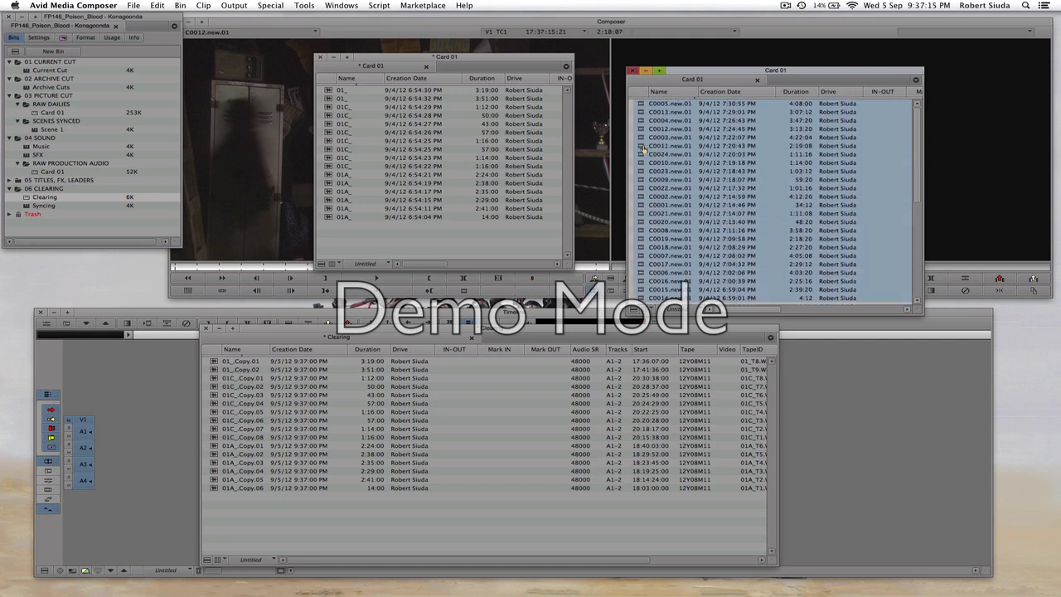
{"action": "right_click", "coordinate": [643, 149]}
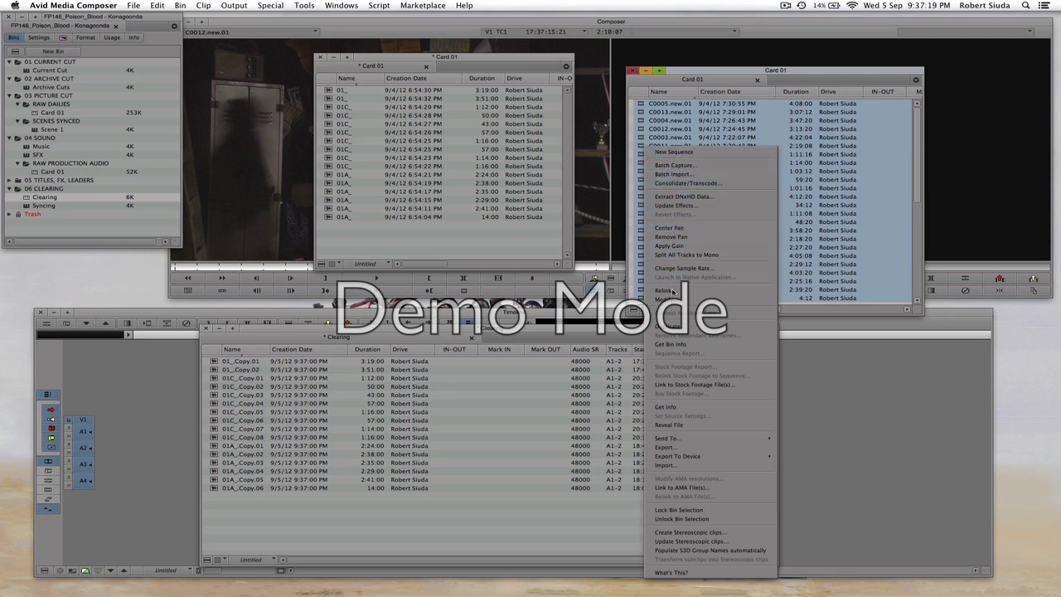
{"action": "left_click", "coordinate": [678, 326]}
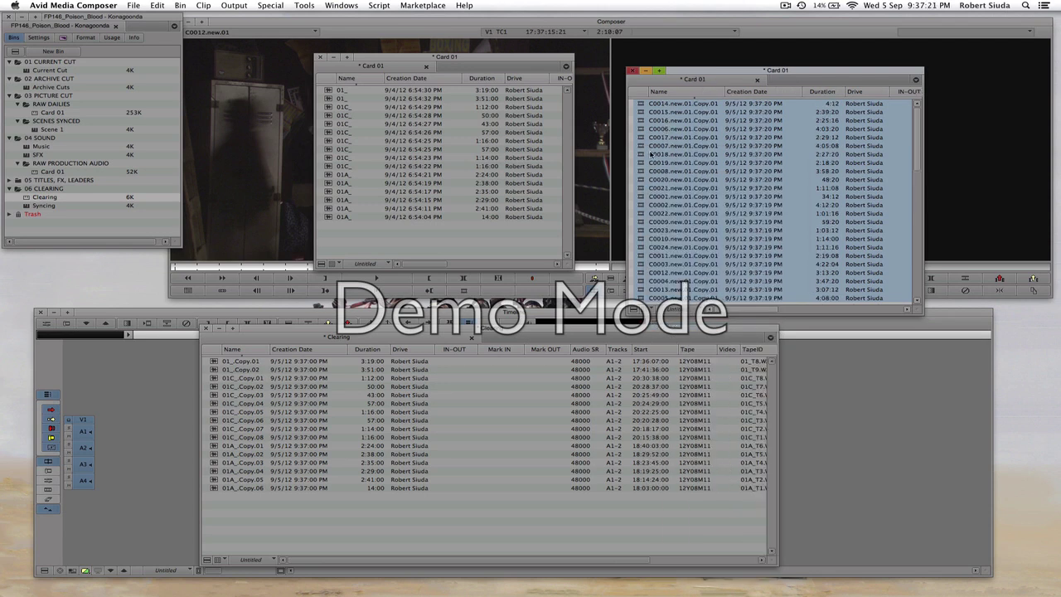
{"action": "scroll", "coordinate": [651, 154], "scroll_direction": "down", "scroll_amount": 2}
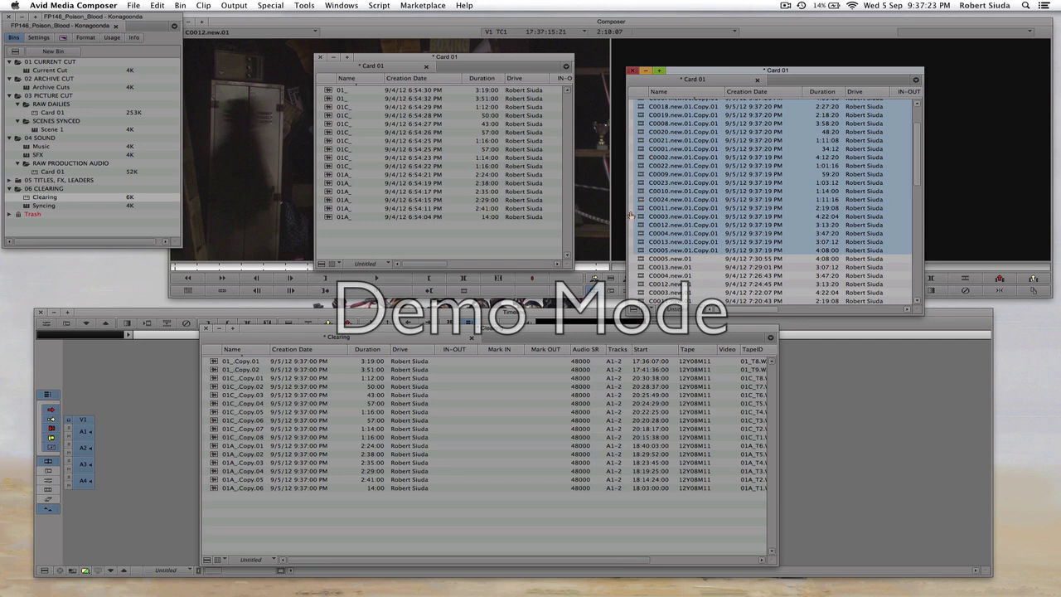
Drag the .new.01.Copy.01 clips into Clearing, select all its clips, and raise the bin window.
{"action": "left_click_drag", "start_coordinate": [681, 286], "coordinate": [486, 513]}
{"action": "scroll", "coordinate": [396, 487], "scroll_direction": "down", "scroll_amount": 3}
{"action": "scroll", "coordinate": [396, 488], "scroll_direction": "down", "scroll_amount": 1}
{"action": "left_click", "coordinate": [214, 493]}
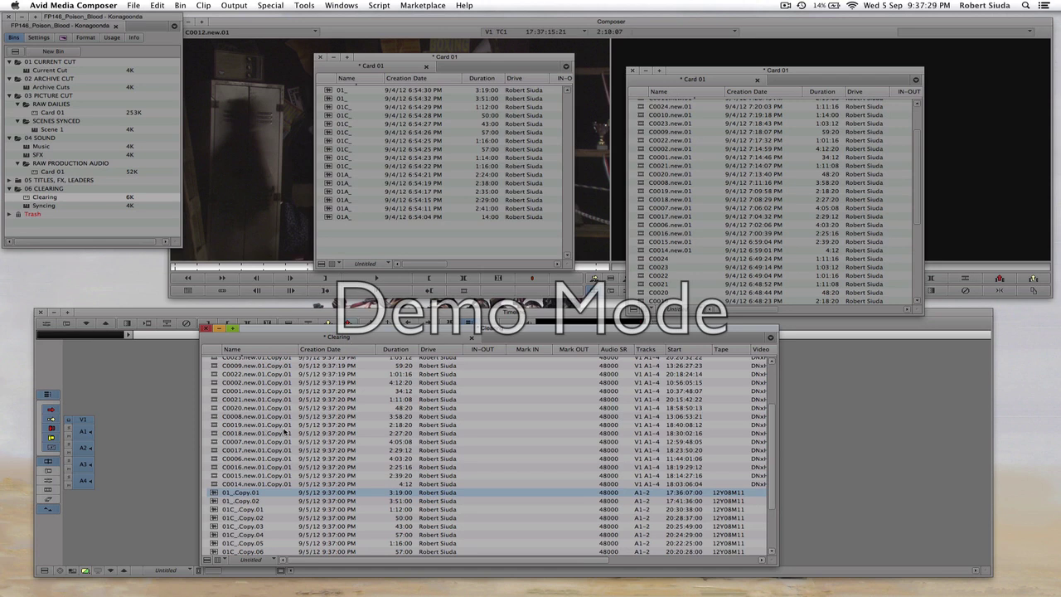
{"action": "key", "text": "super+a"}
{"action": "scroll", "coordinate": [246, 471], "scroll_direction": "down", "scroll_amount": 3}
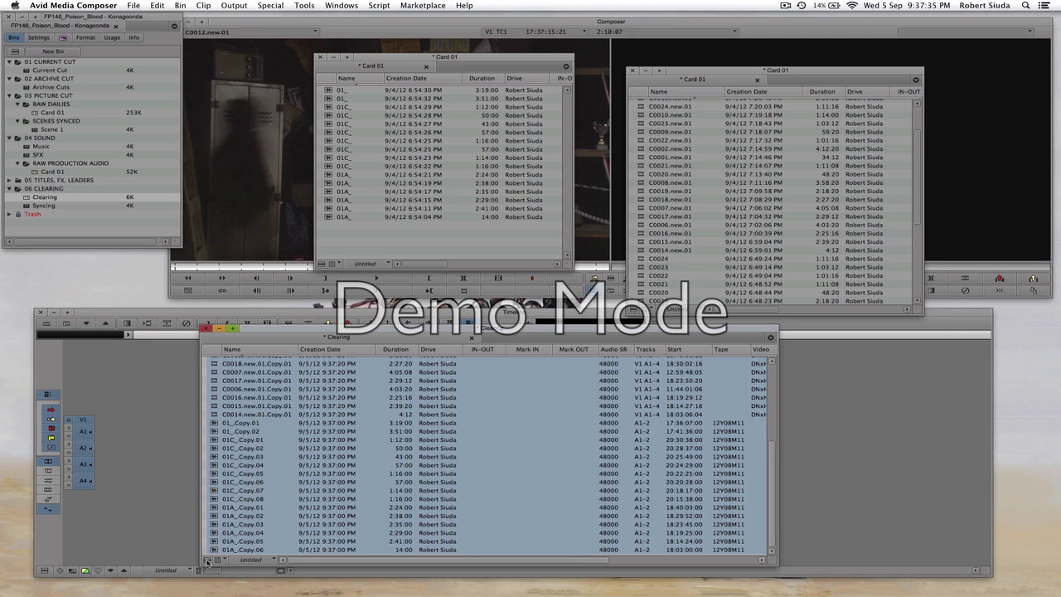
{"action": "left_click_drag", "start_coordinate": [342, 334], "coordinate": [321, 217]}
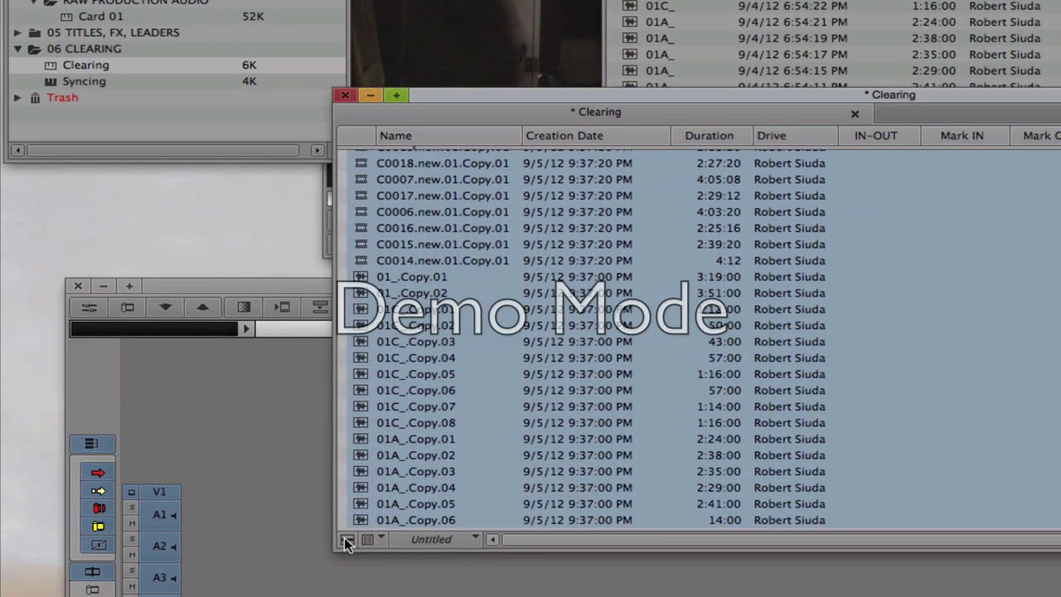
AutoSync the selected Clearing bin clips by Source Timecode, keeping audio with video and collapsing audio tracks.
{"action": "left_click", "coordinate": [345, 538]}
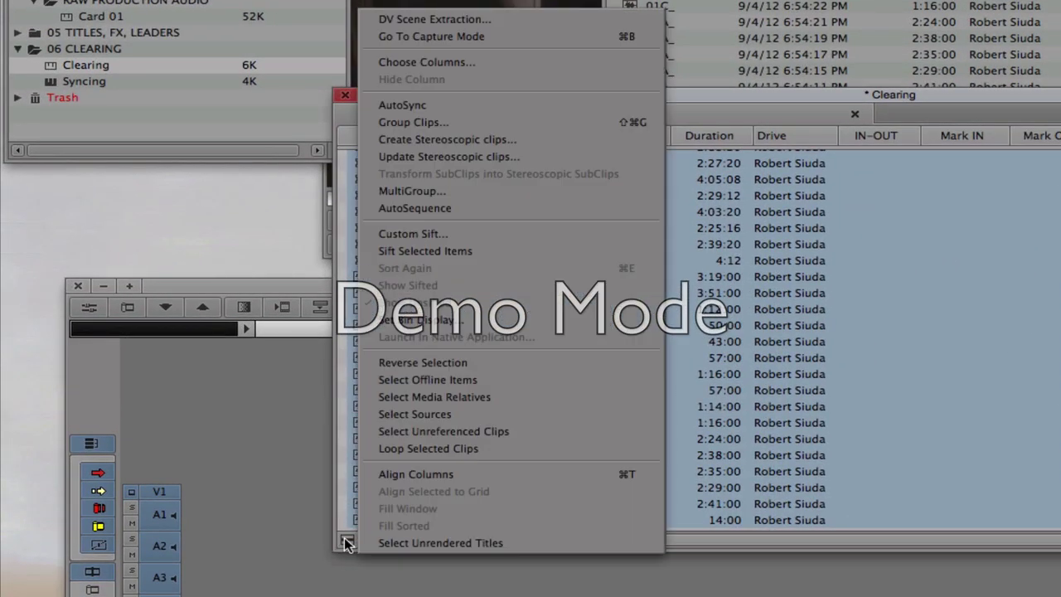
{"action": "left_click", "coordinate": [401, 108]}
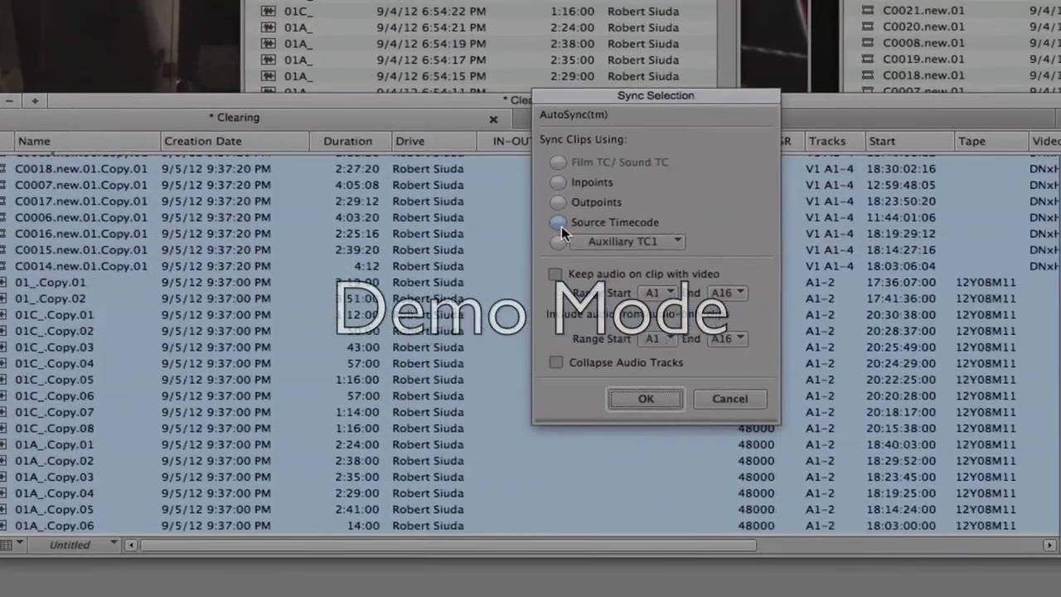
{"action": "left_click", "coordinate": [558, 223]}
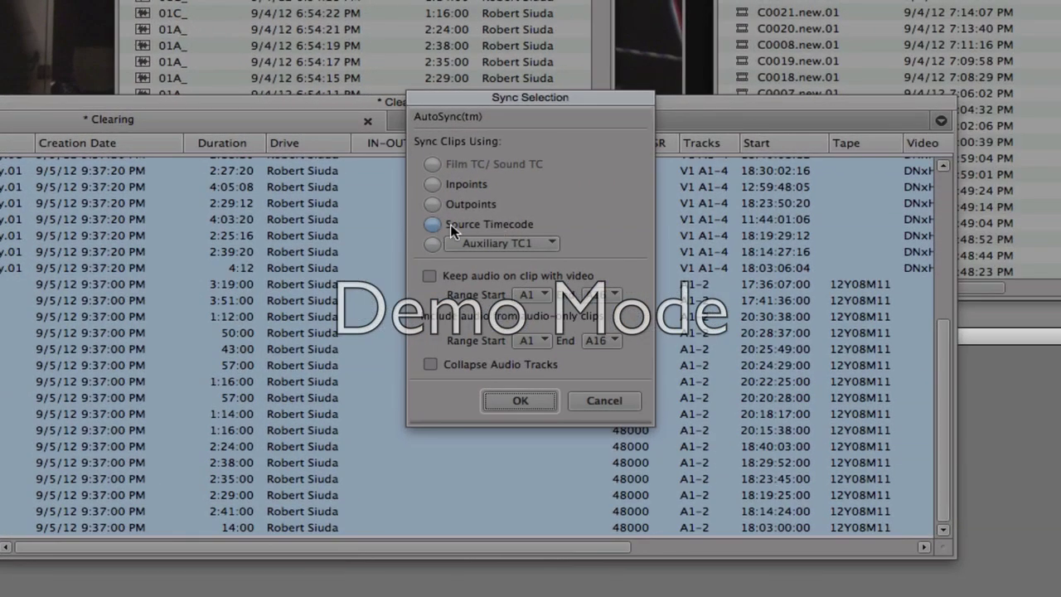
{"action": "left_click", "coordinate": [431, 276]}
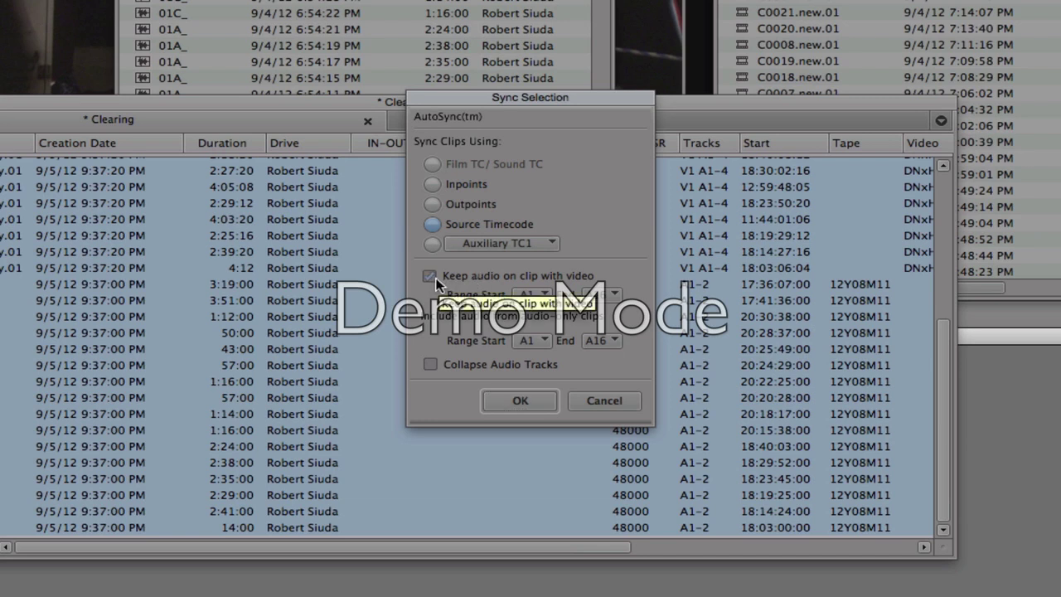
{"action": "left_click", "coordinate": [432, 364]}
{"action": "left_click", "coordinate": [537, 397]}
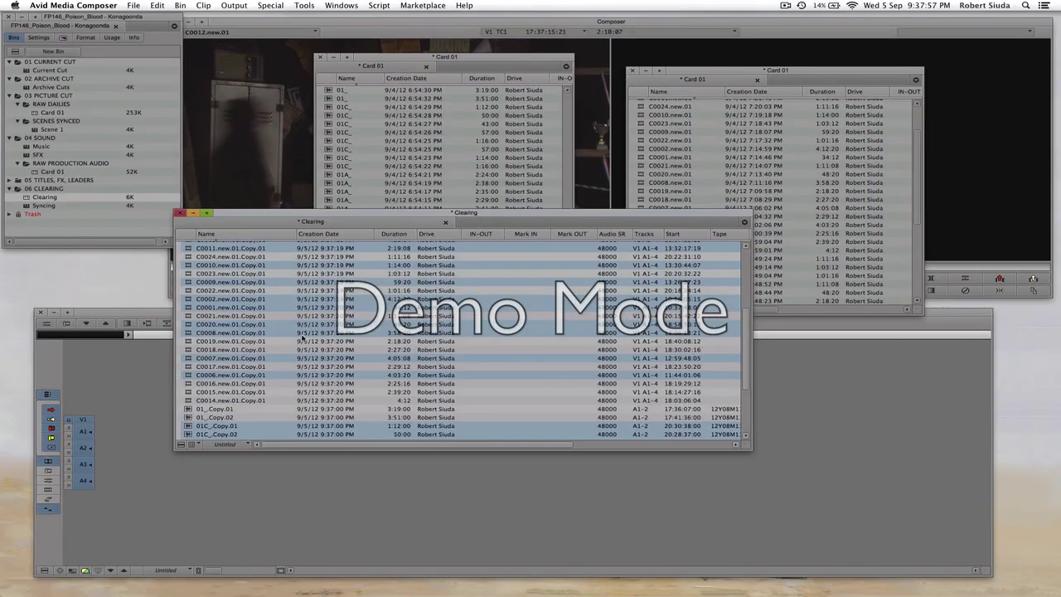
Sort the Clearing bin on the Creation Date column, descending, to list the .sync.01 clips first.
{"action": "scroll", "coordinate": [252, 329], "scroll_direction": "up", "scroll_amount": 5}
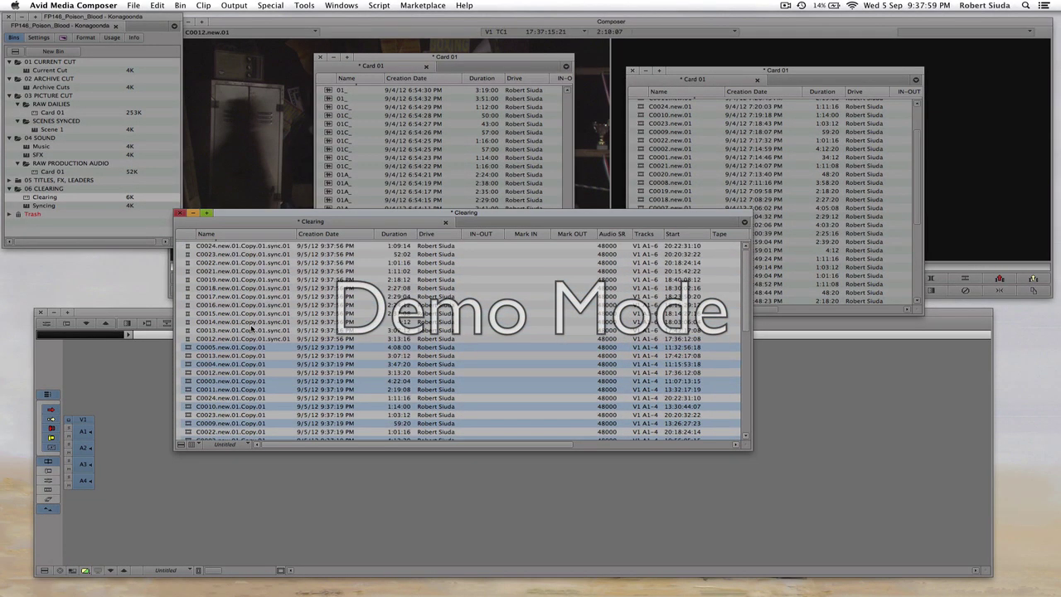
{"action": "right_click", "coordinate": [328, 235]}
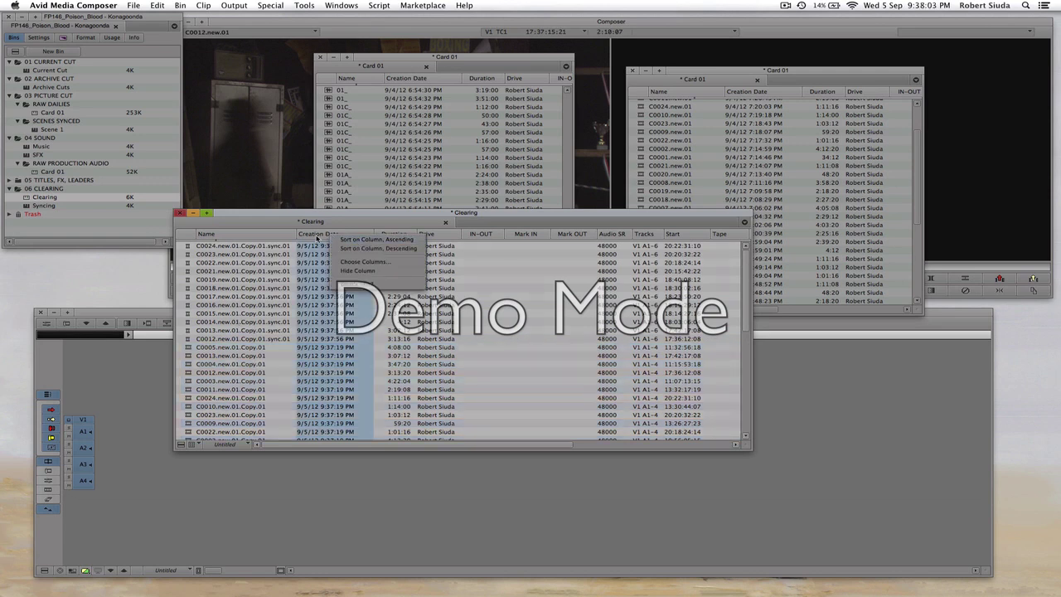
{"action": "left_click", "coordinate": [357, 249]}
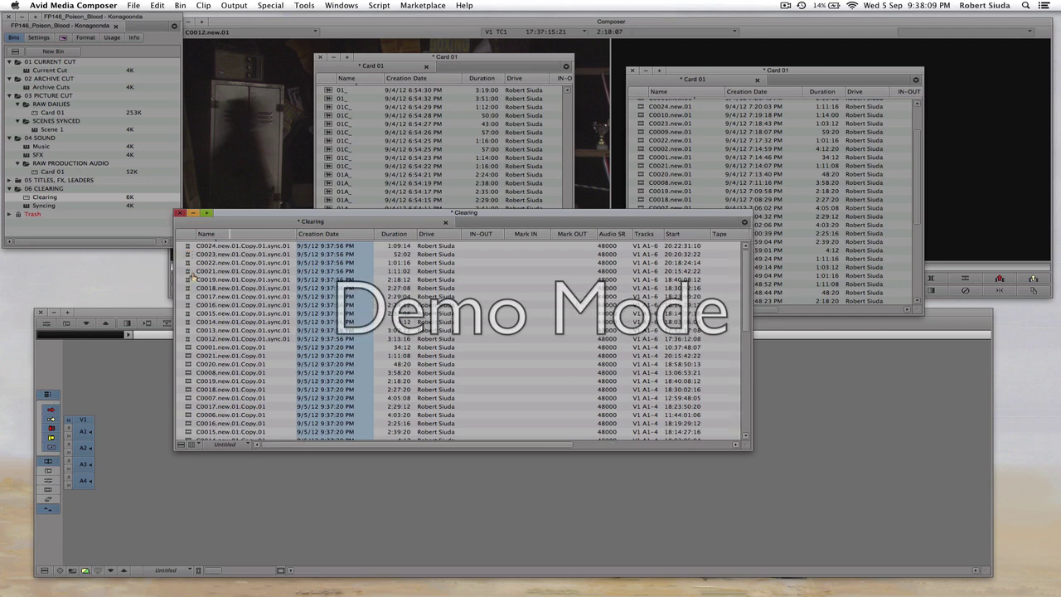
Load C0022.new.01.Copy.01.sync.01 into the Source monitor and play it, jumping further into the clip.
{"action": "double_click", "coordinate": [187, 262]}
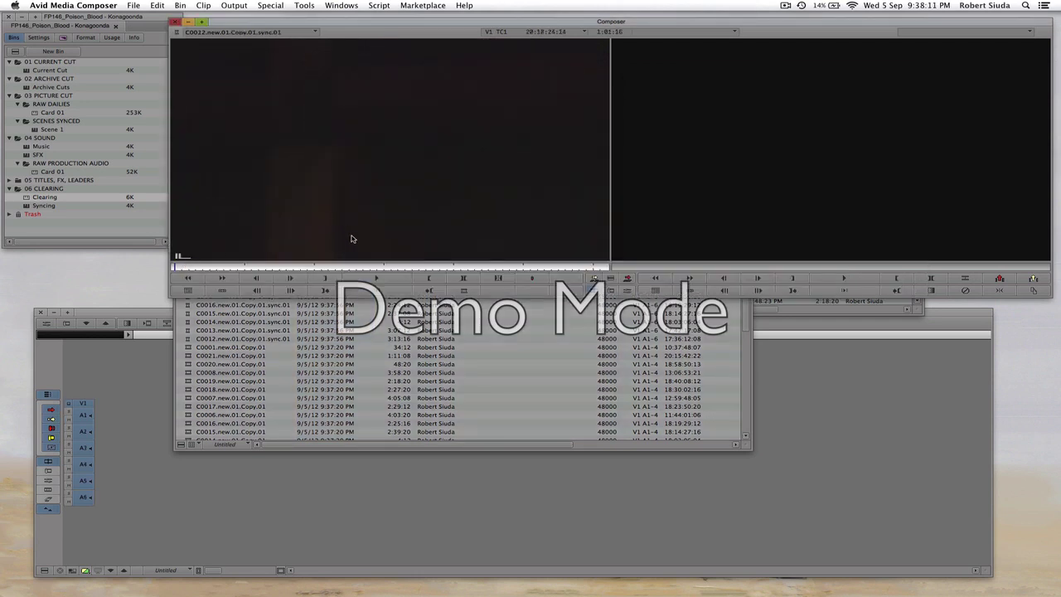
{"action": "left_click", "coordinate": [373, 278]}
{"action": "left_click", "coordinate": [295, 268]}
{"action": "left_click", "coordinate": [371, 279]}
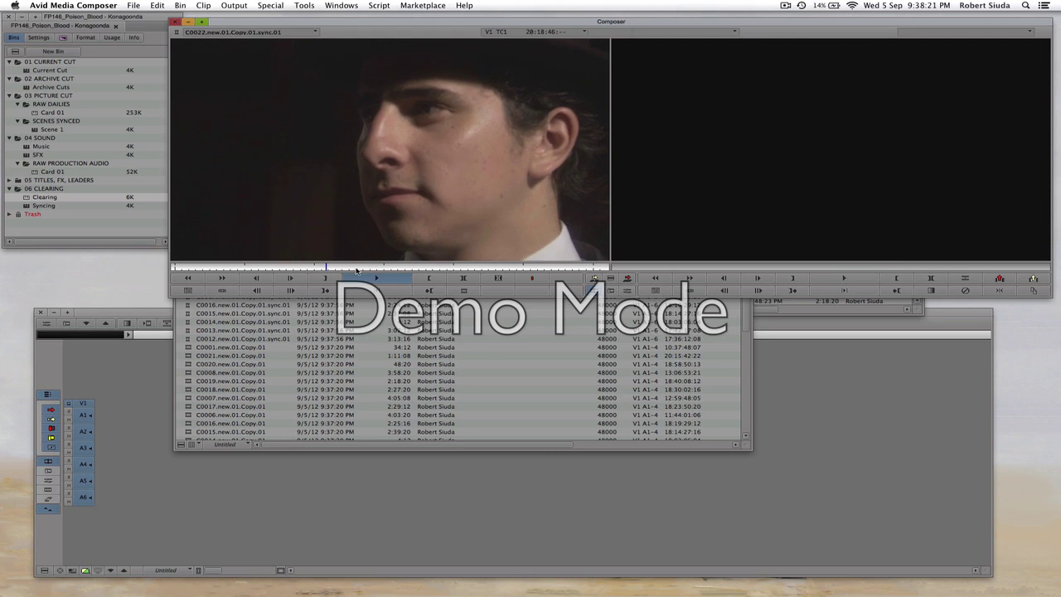
{"action": "key", "text": "space"}
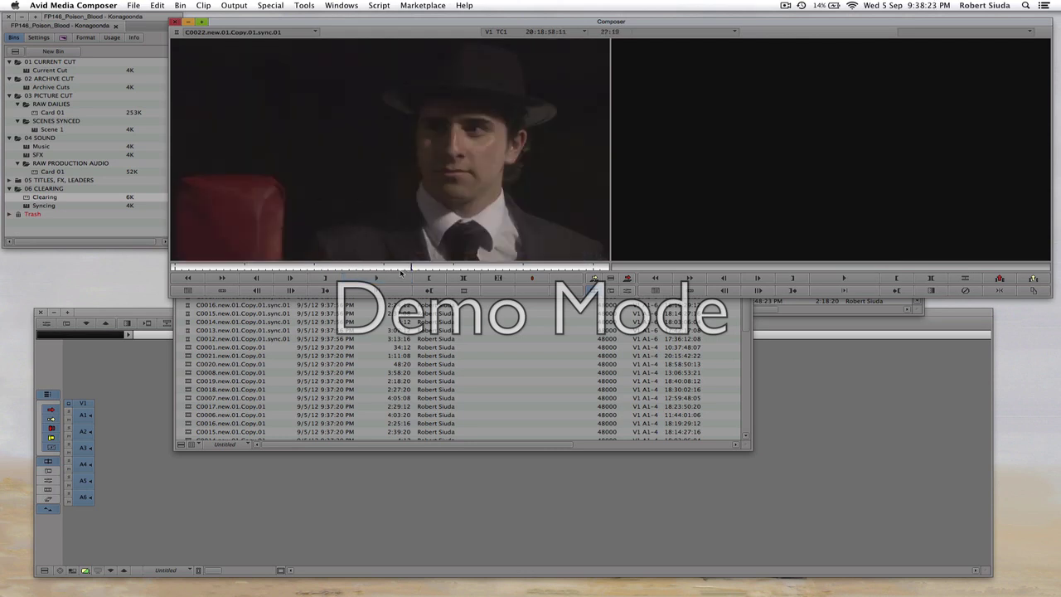
{"action": "left_click", "coordinate": [396, 277]}
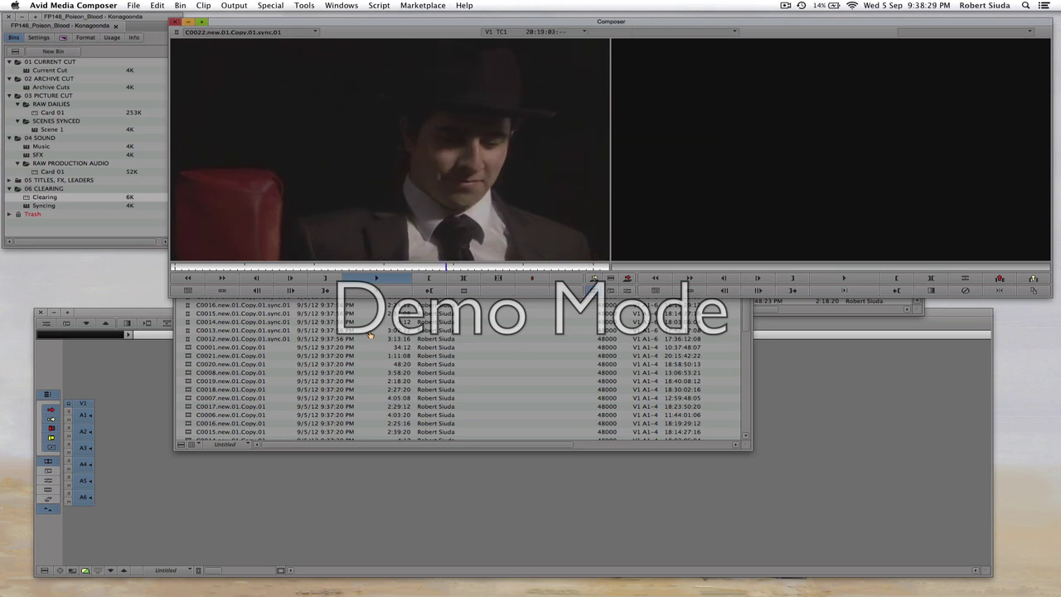
Adjust the playback volume and replay earlier parts of the clip to confirm picture and sound line up.
{"action": "key", "text": "XF86AudioLowerVolume"}
{"action": "key", "text": "XF86AudioRaiseVolume"}
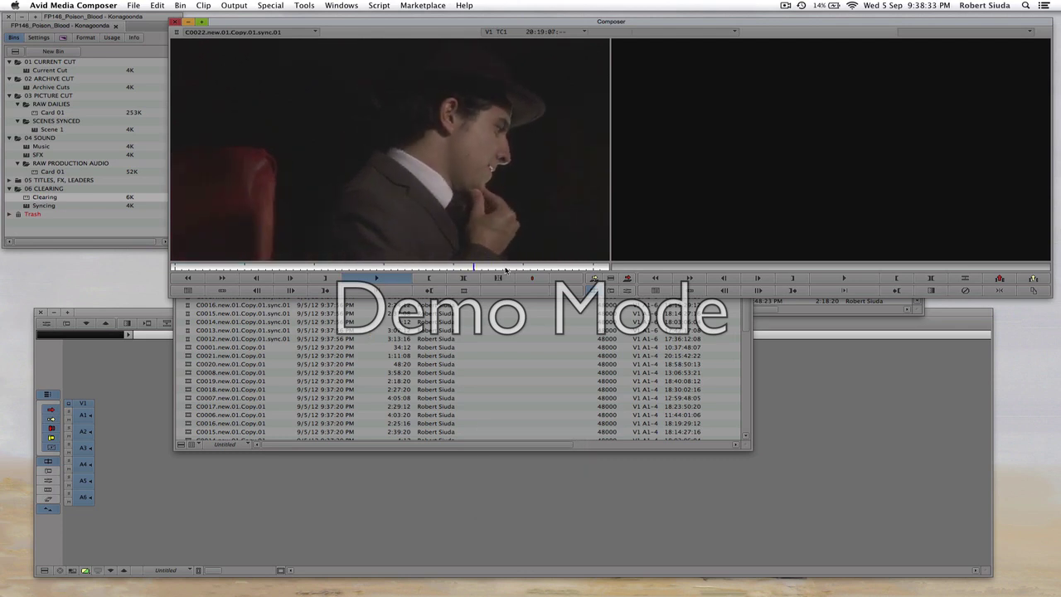
{"action": "key", "text": "space"}
{"action": "left_click", "coordinate": [400, 269]}
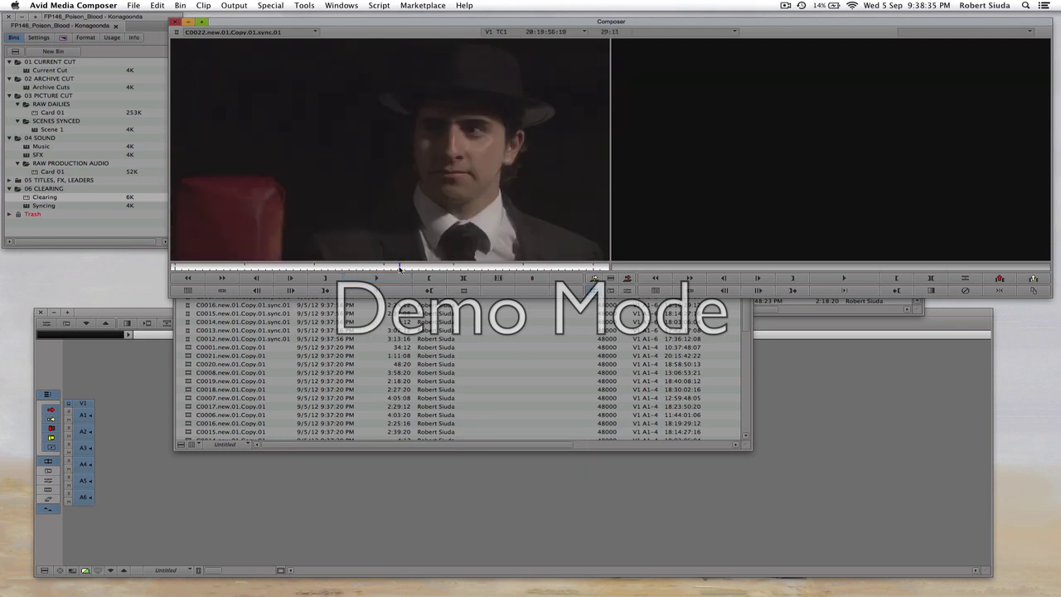
{"action": "key", "text": "space"}
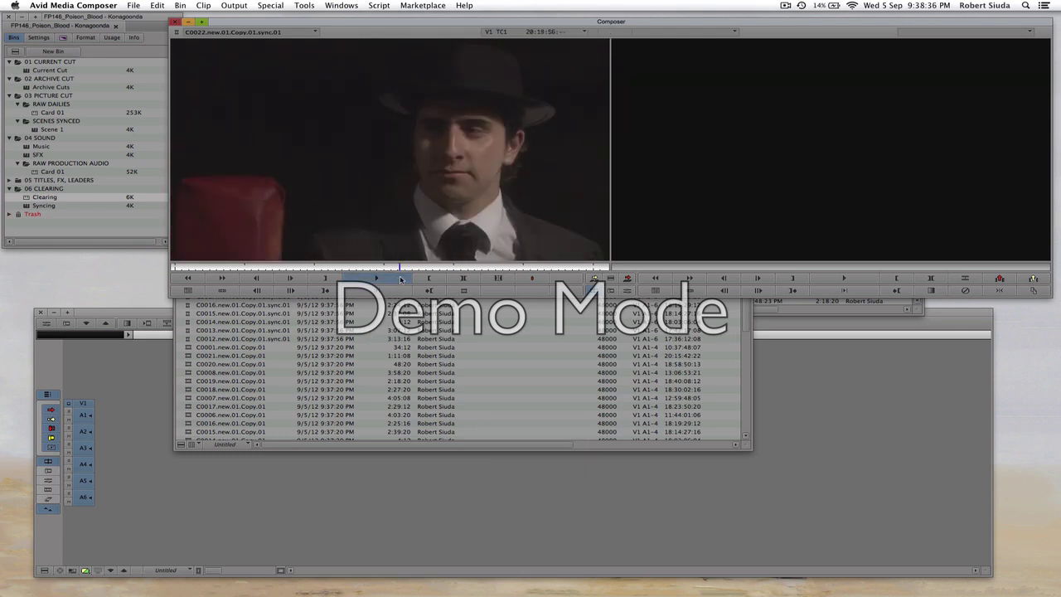
{"action": "key", "text": "space"}
{"action": "left_click", "coordinate": [290, 268]}
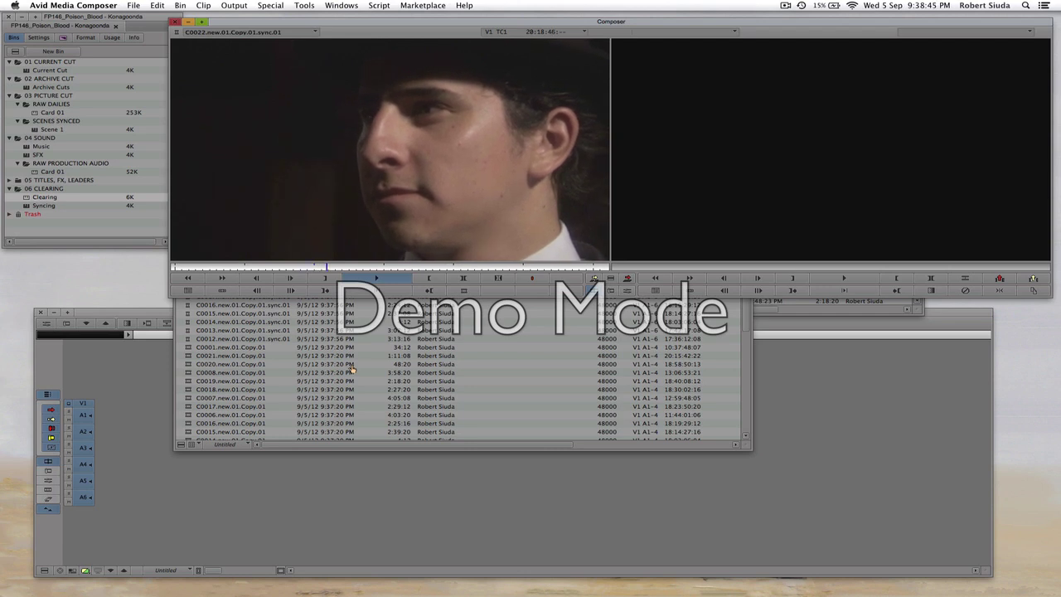
Stop playback, bring the Clearing bin forward, select C0007 and C0001 clips, and move the bin right.
{"action": "left_click", "coordinate": [403, 282]}
{"action": "left_click", "coordinate": [458, 366]}
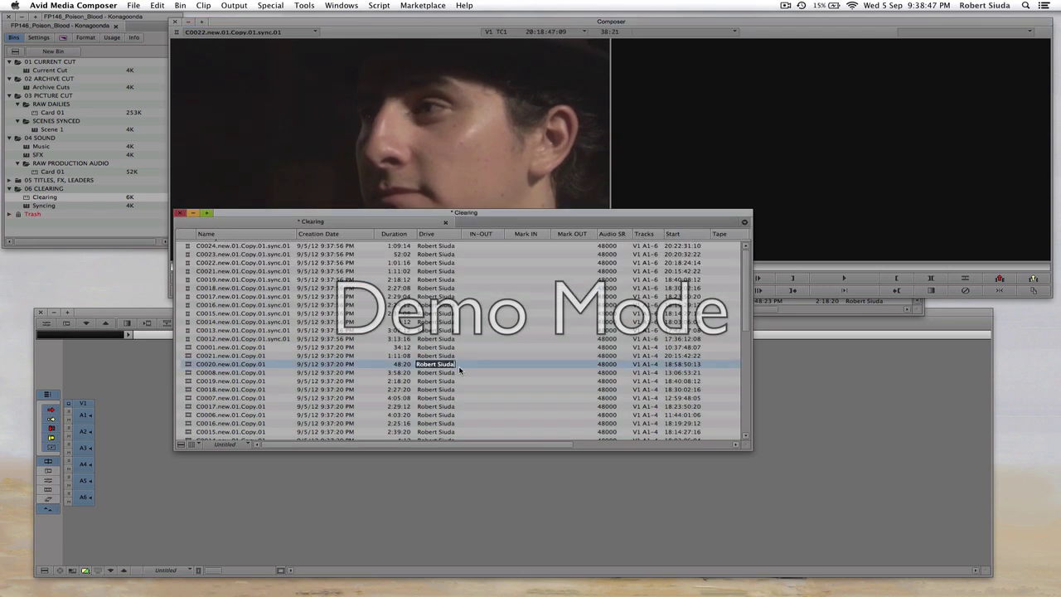
{"action": "left_click", "coordinate": [497, 398]}
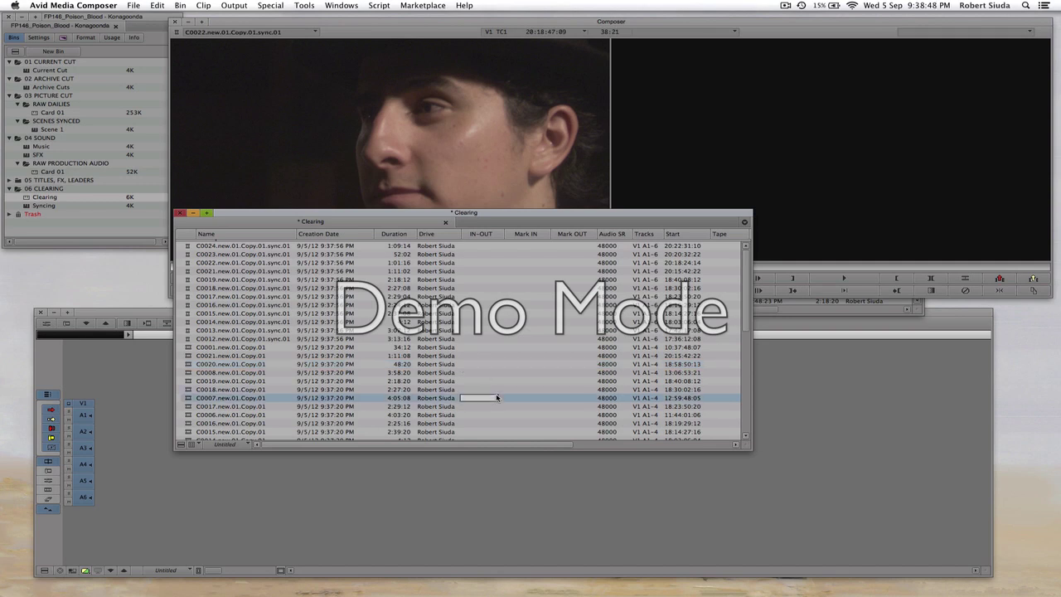
{"action": "left_click", "coordinate": [523, 346]}
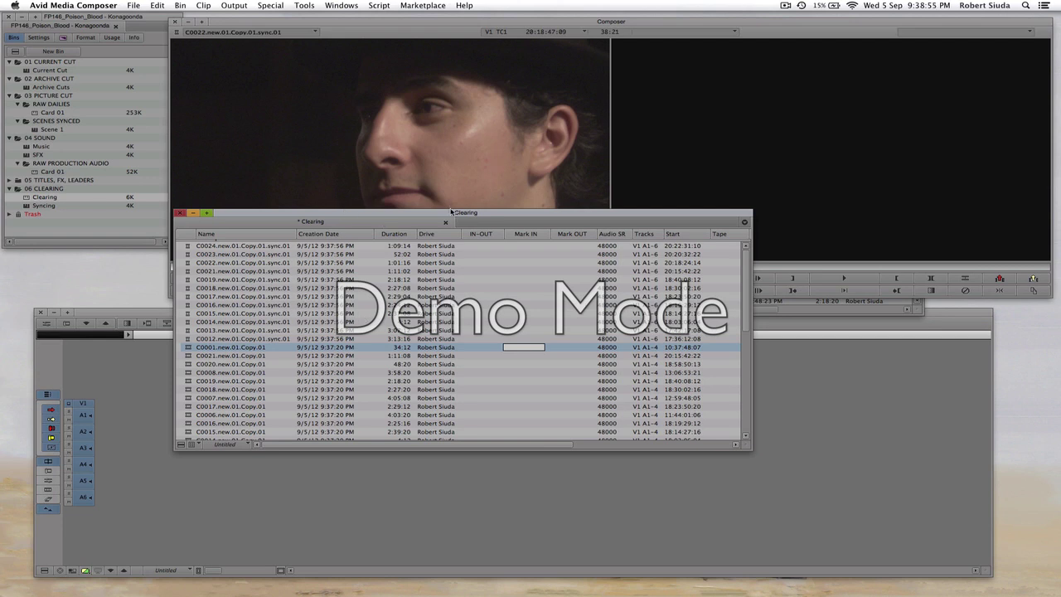
{"action": "left_click_drag", "start_coordinate": [451, 214], "coordinate": [526, 212]}
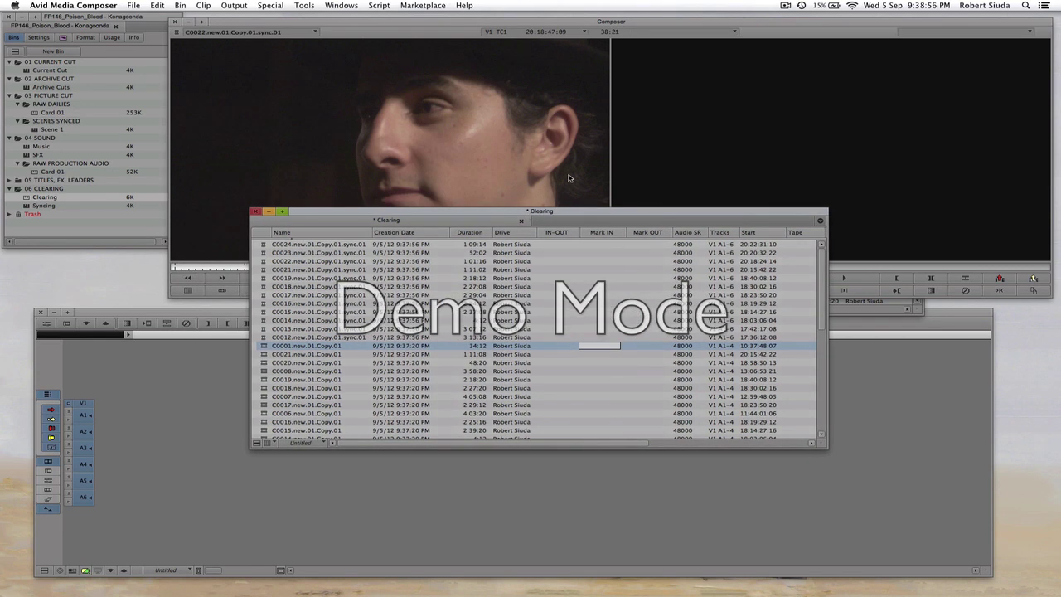
{"action": "left_click", "coordinate": [783, 4]}
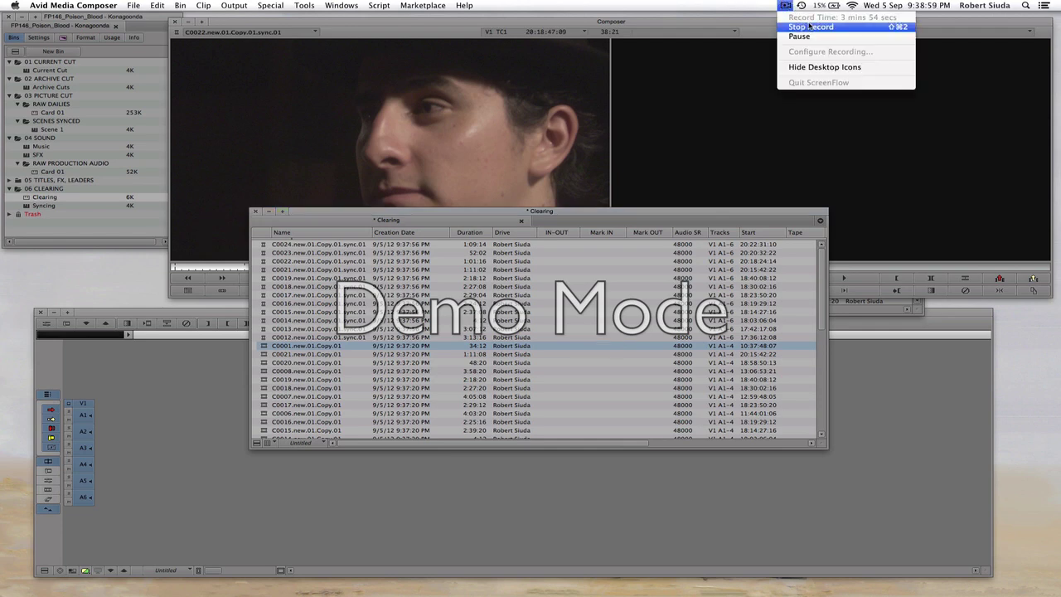